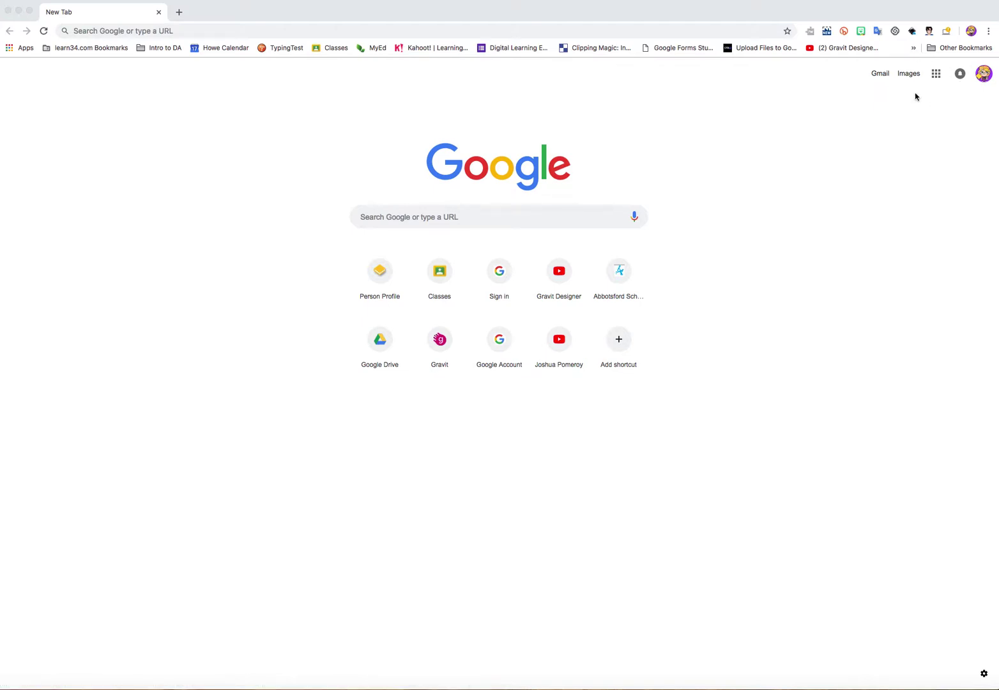
Step: Open Google Drive from the Google apps on the new tab page
left_click(935, 75)
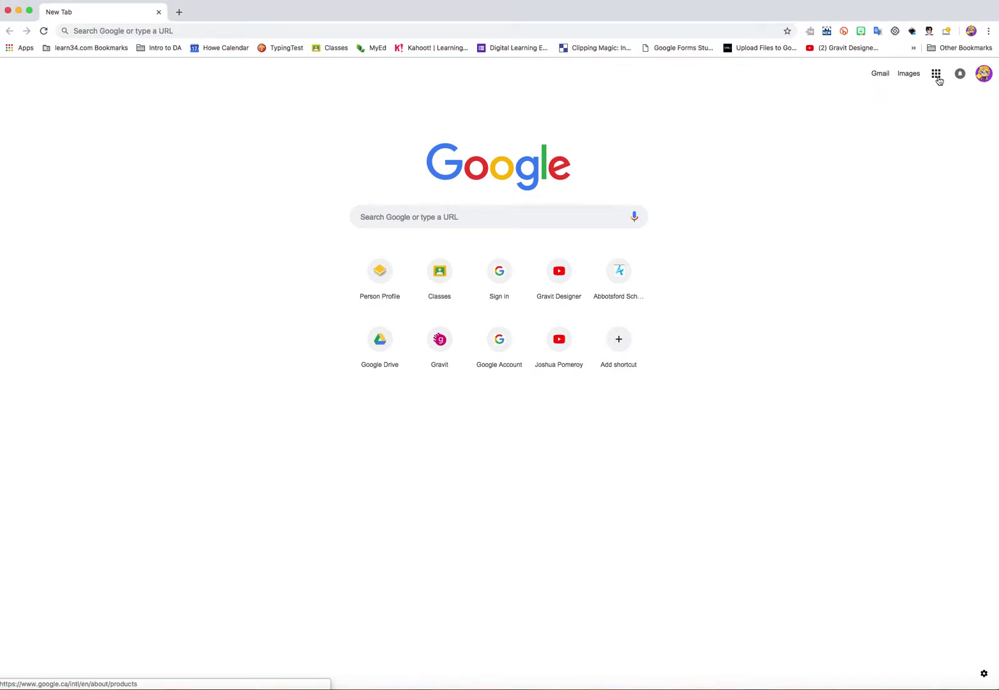
left_click(937, 77)
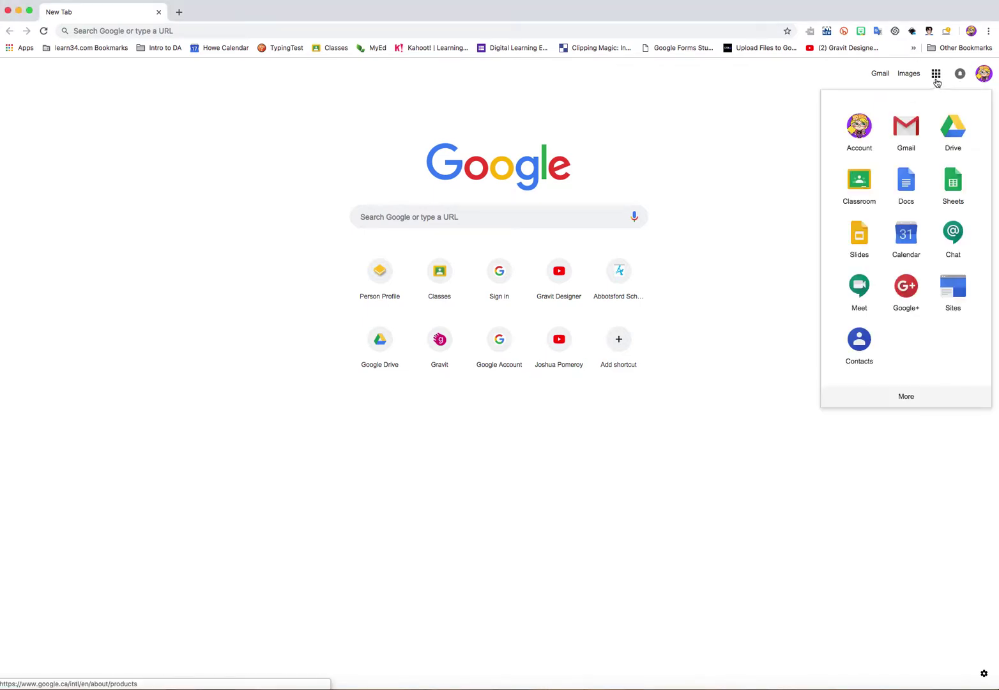
left_click(954, 135)
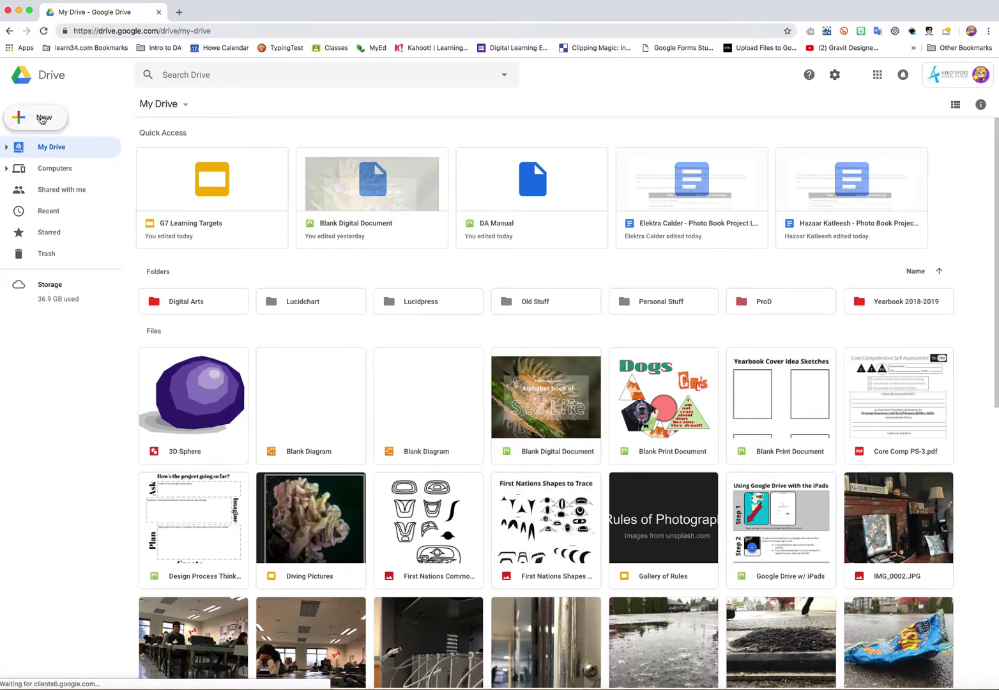
Step: Create a new Lucidpress document from Google Drive
left_click(41, 119)
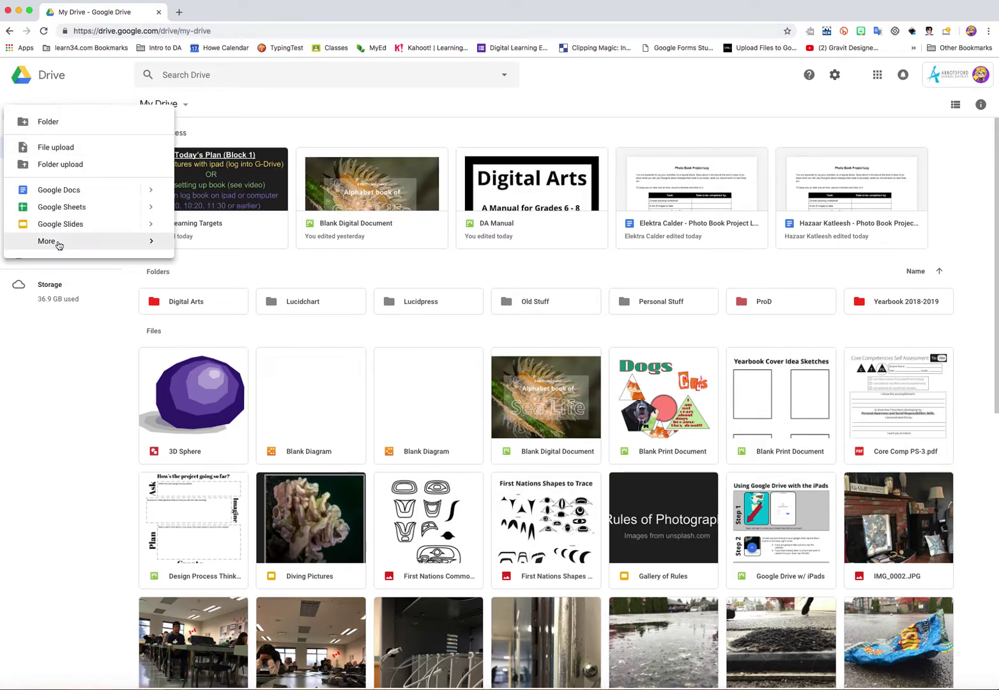
mouse_move(62, 244)
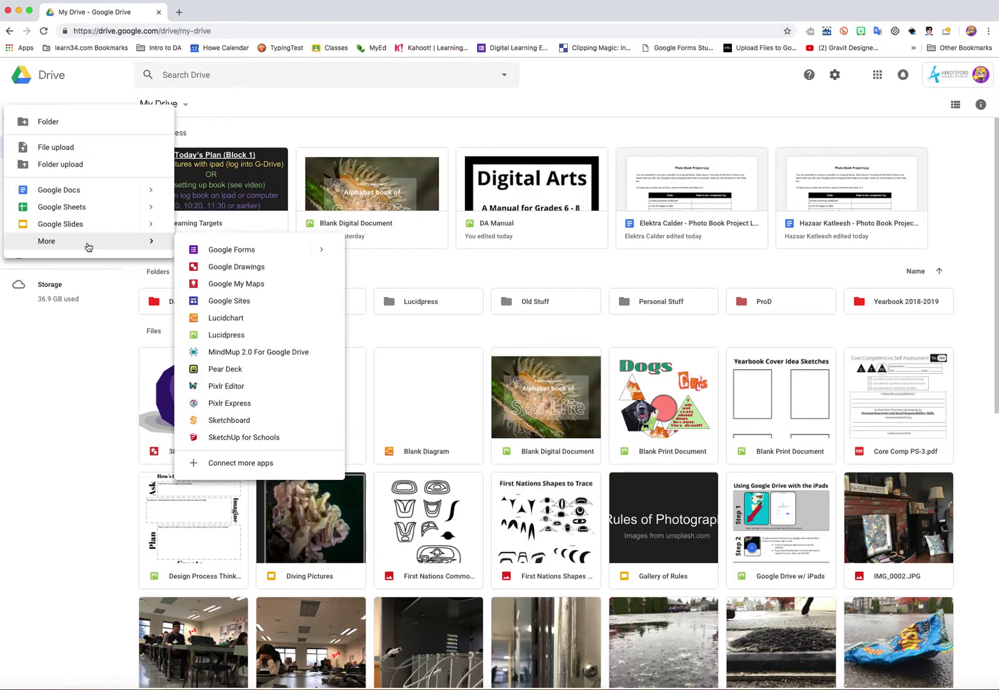
left_click(241, 340)
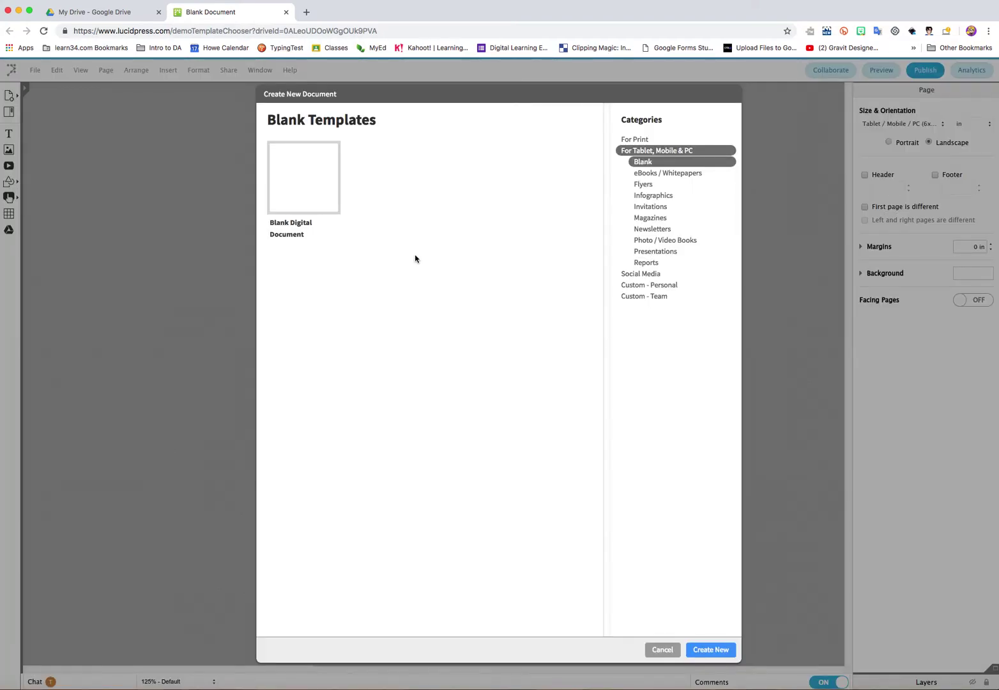
Step: Start the document from the Blank Print Document template in the For Print category
left_click(631, 143)
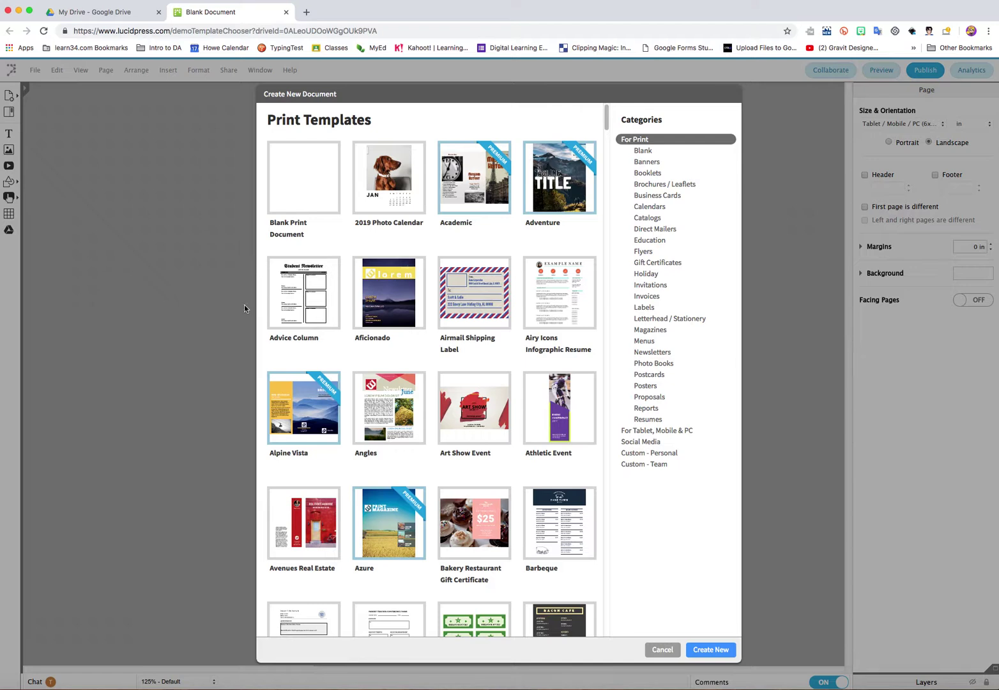
left_click(304, 187)
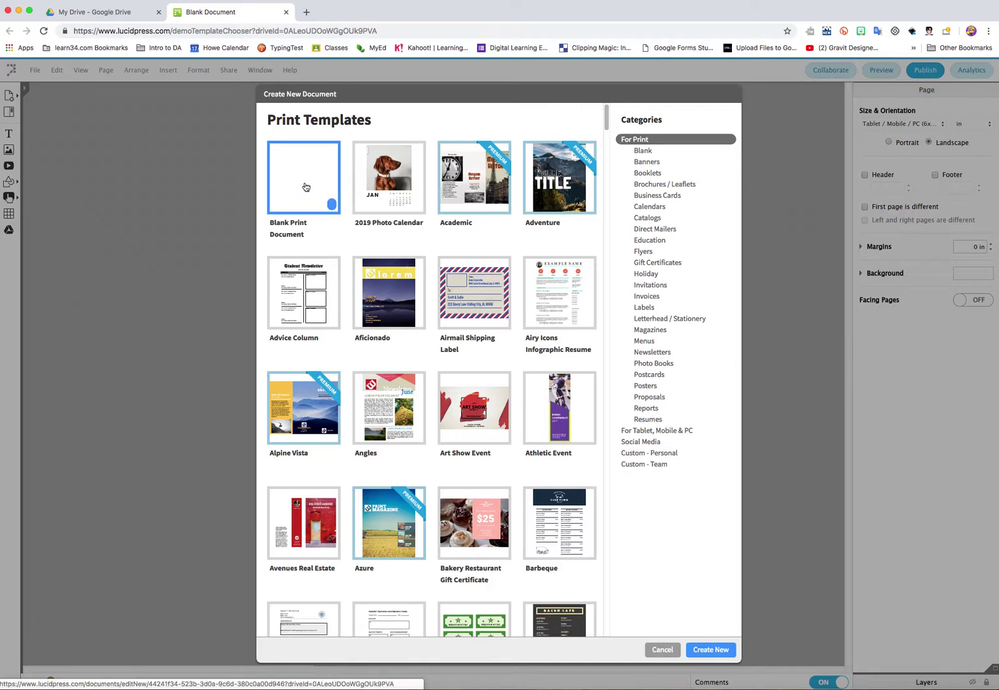
left_click(301, 187)
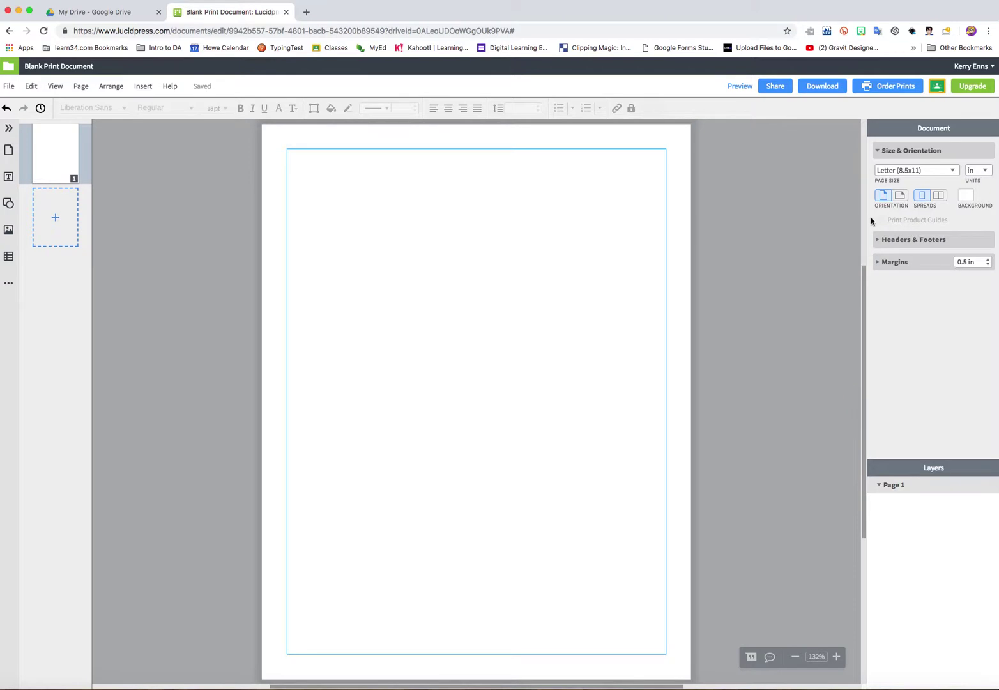
Step: Reduce the document's page margins to 0.319 in
left_click(988, 264)
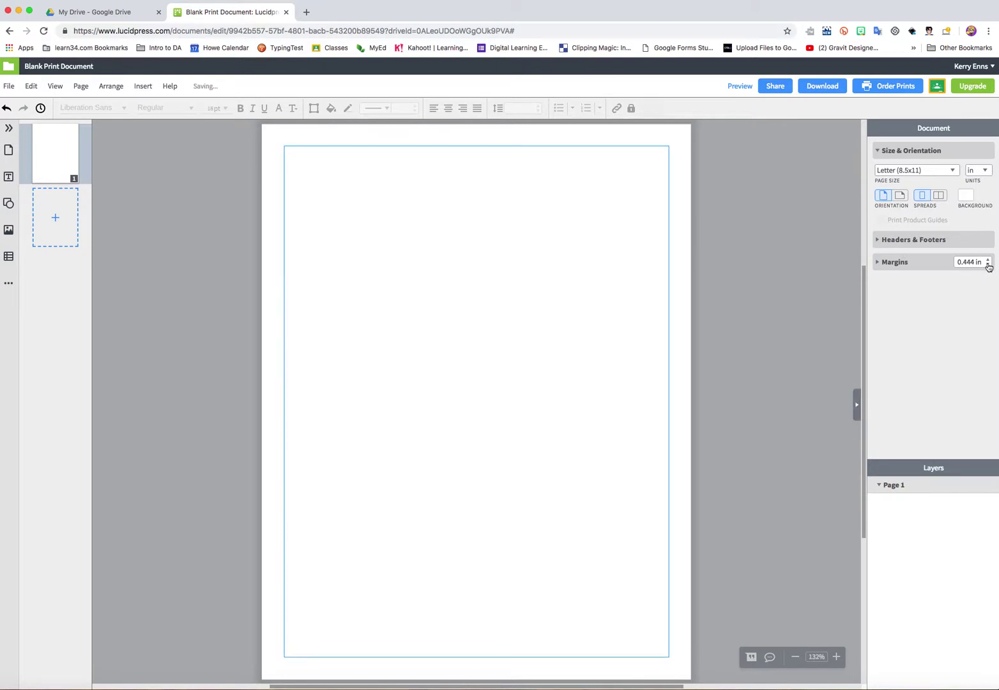
left_click(987, 264)
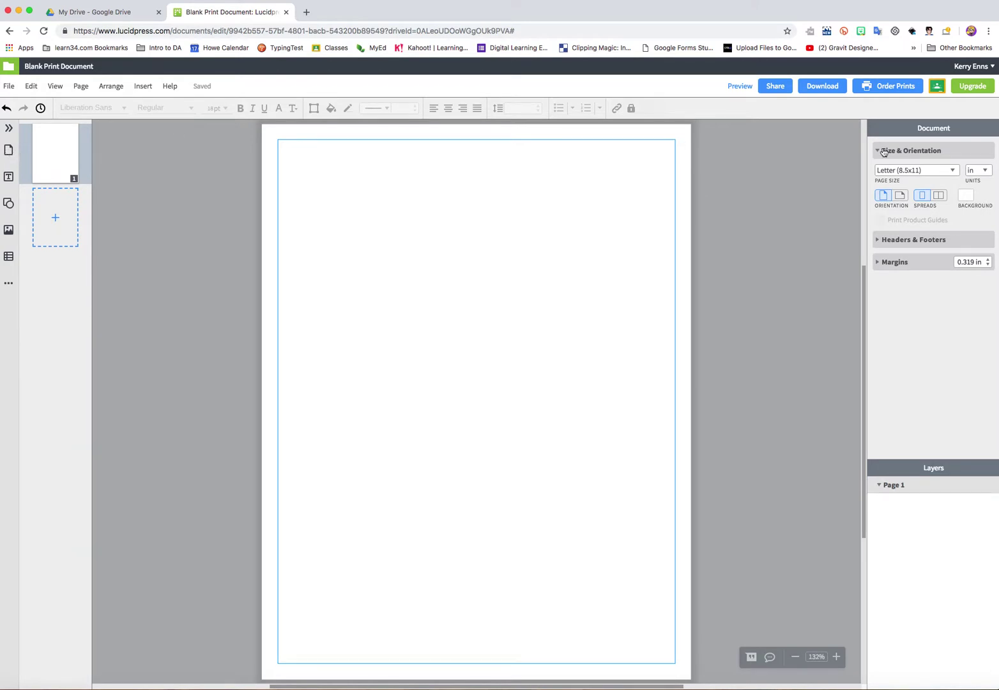
Step: Browse the page sizes available for the document
left_click(952, 171)
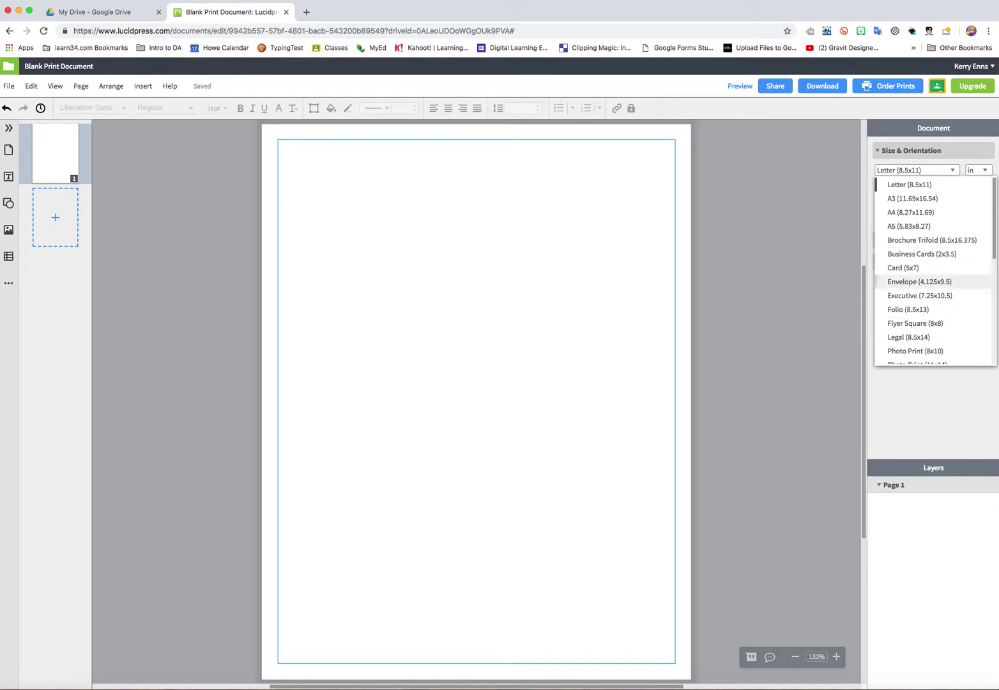
left_click_drag(993, 258, 994, 322)
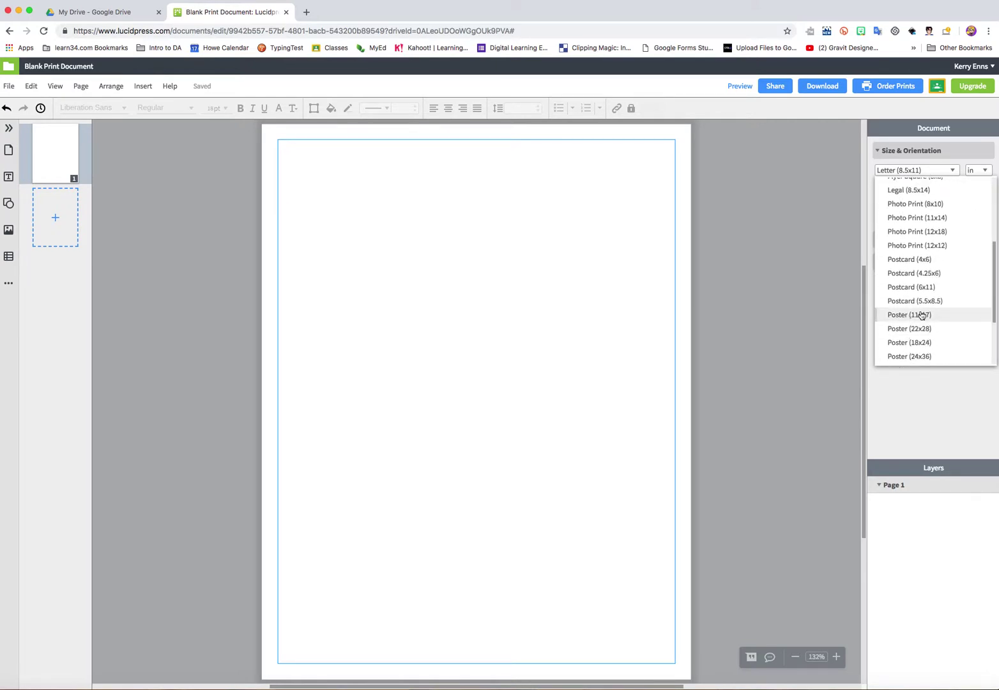
left_click(815, 247)
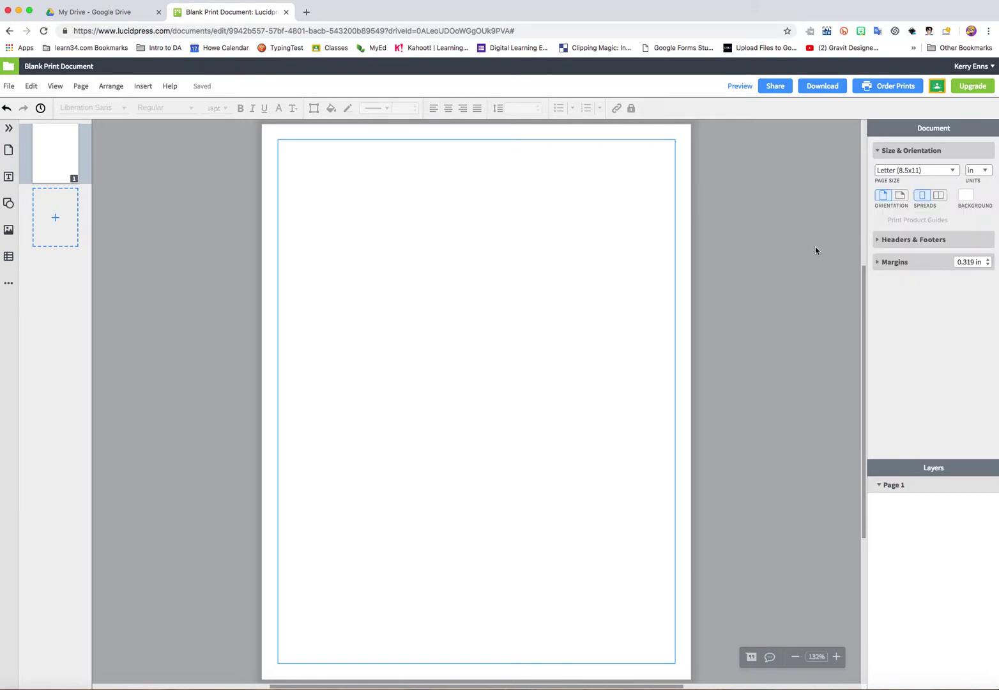
Step: Try the landscape page orientation, return to portrait, and check the individual margin settings
left_click(900, 200)
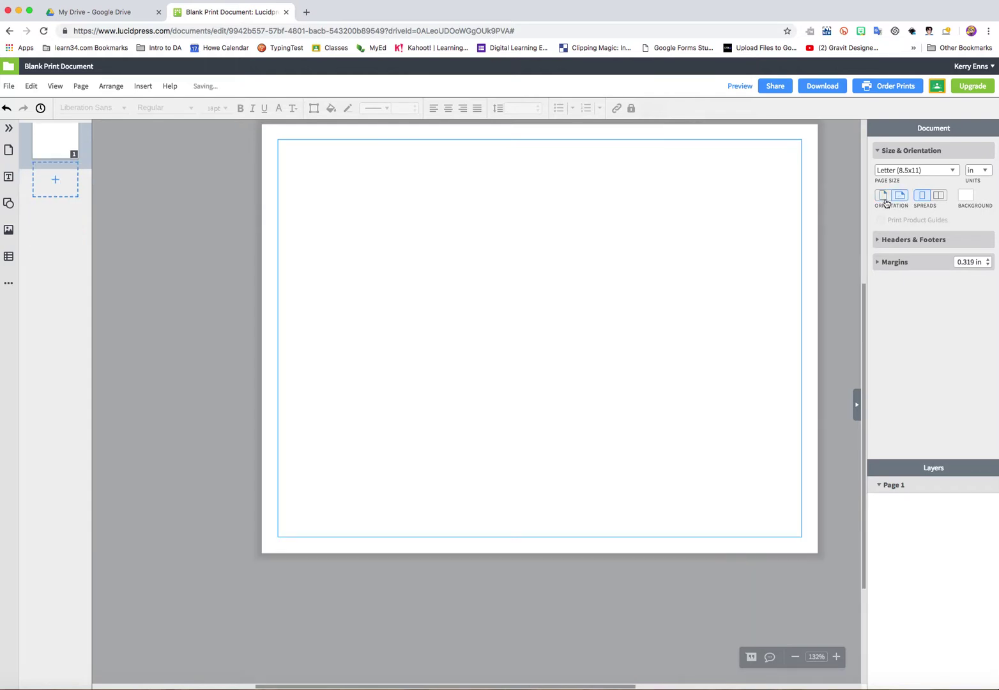
left_click(883, 200)
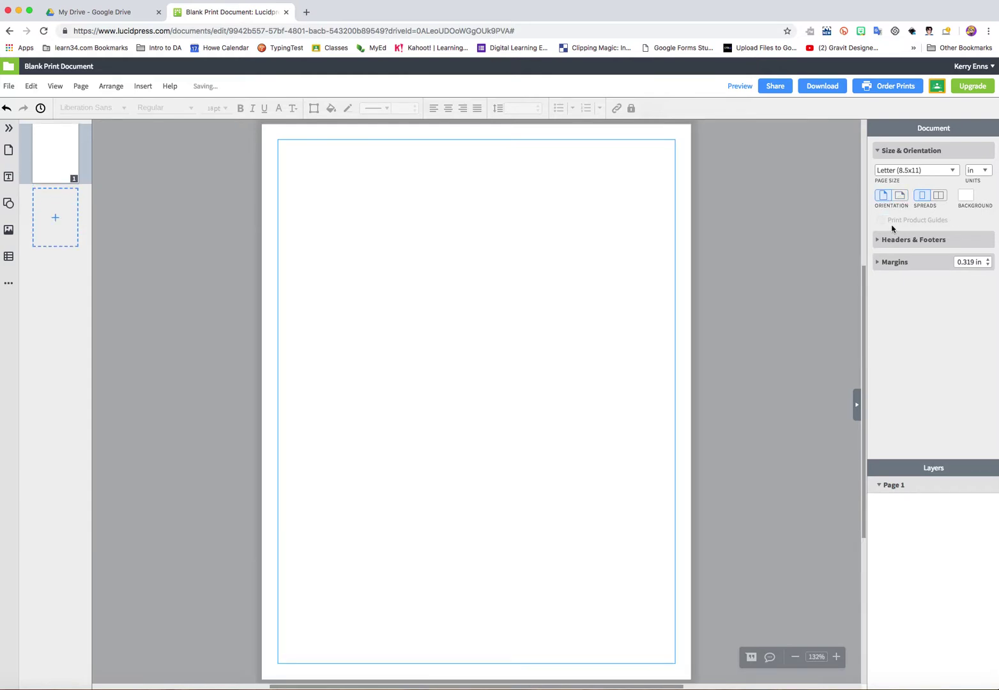
left_click(882, 263)
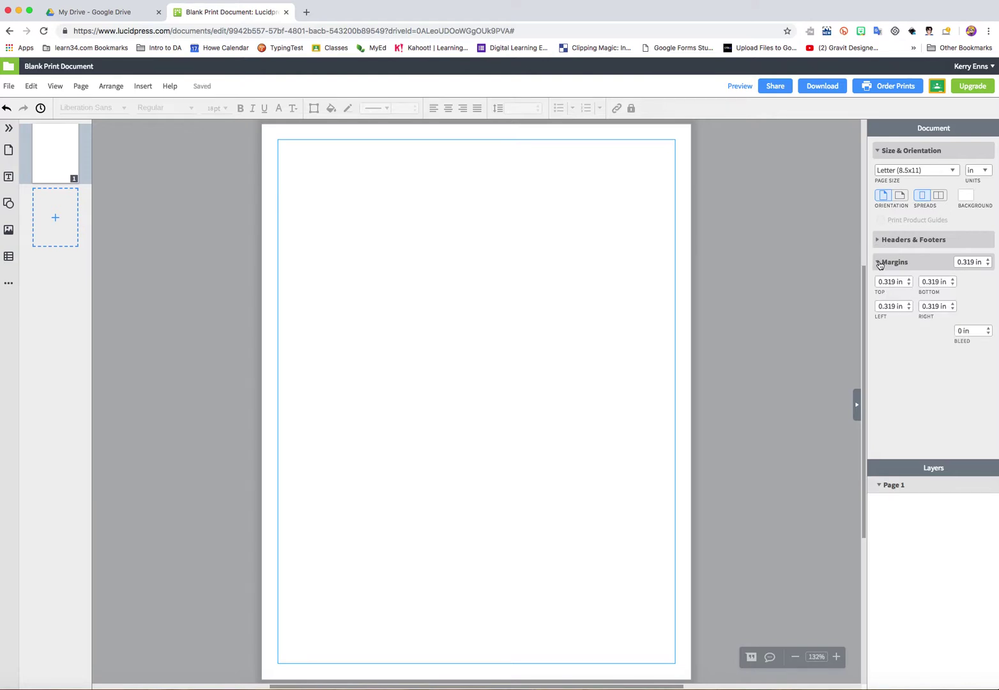
left_click(879, 266)
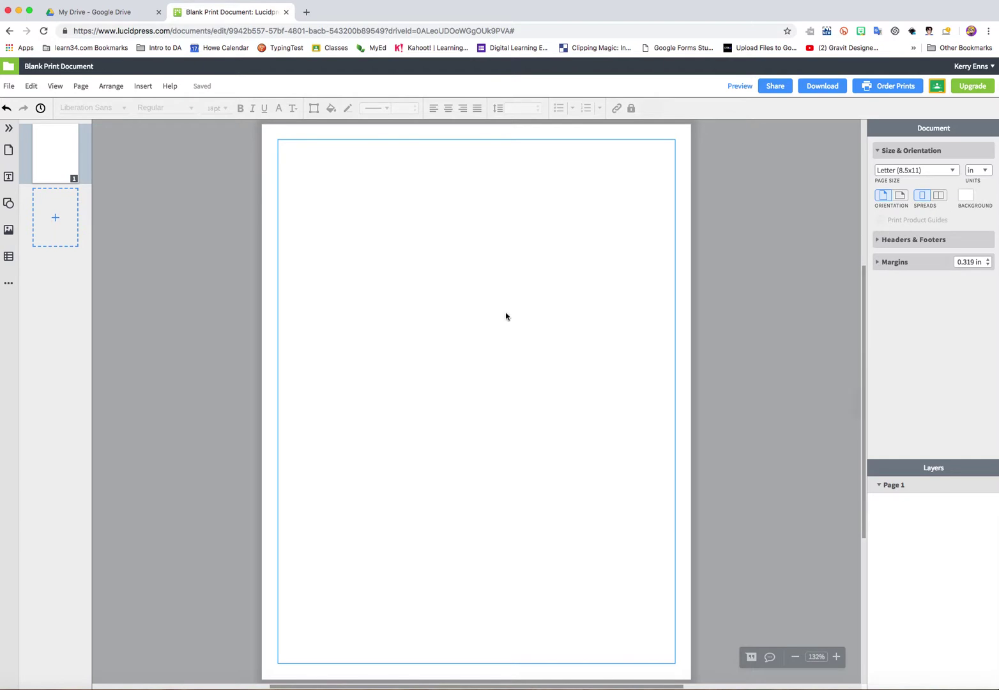
Step: Insert a heading text box on the page and replace its text with "Test"
left_click(9, 179)
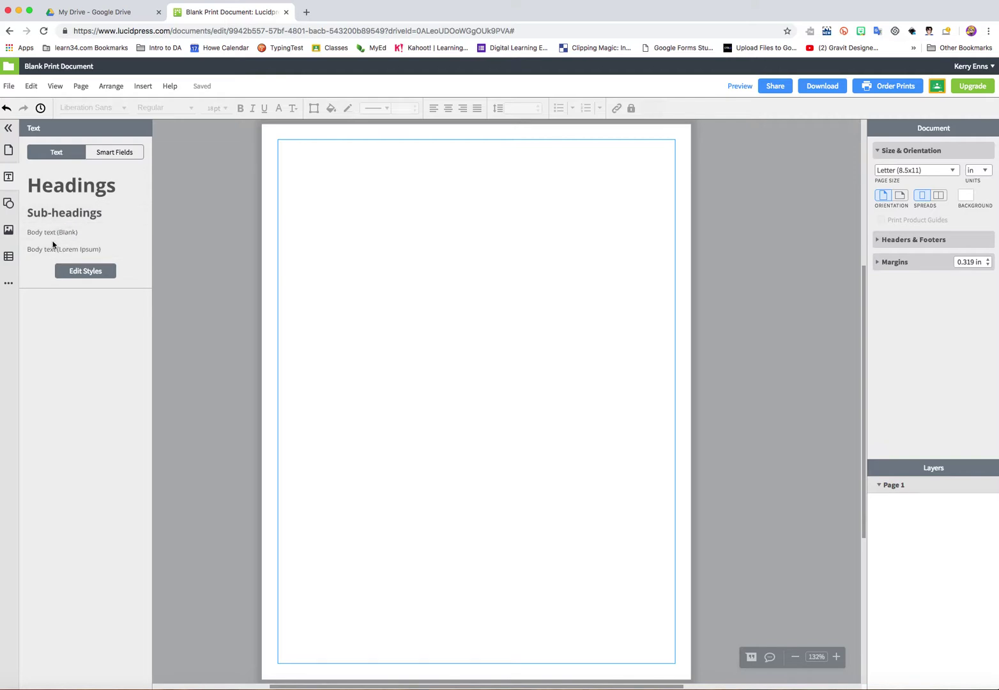
left_click(62, 188)
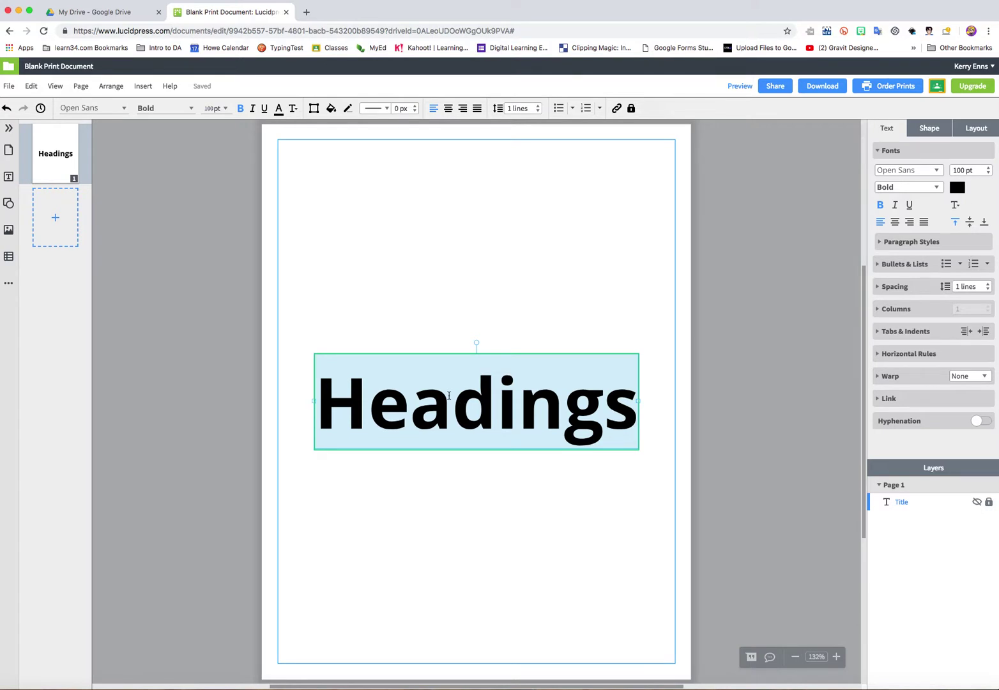
type("Test")
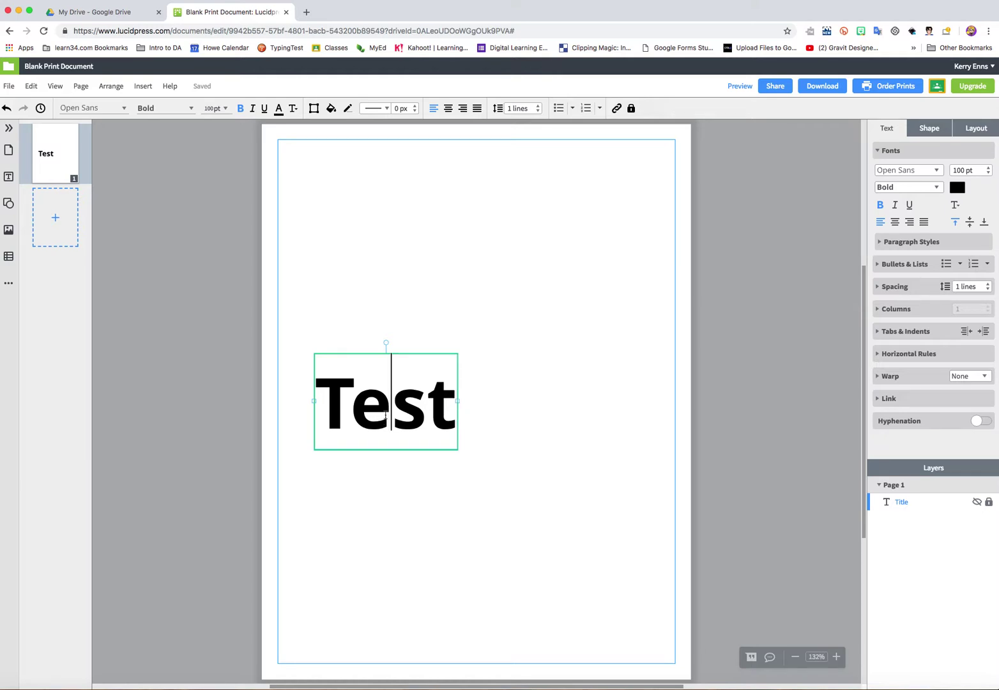
Step: Reduce the font size of the "Test" heading to 30 pt
double_click(388, 416)
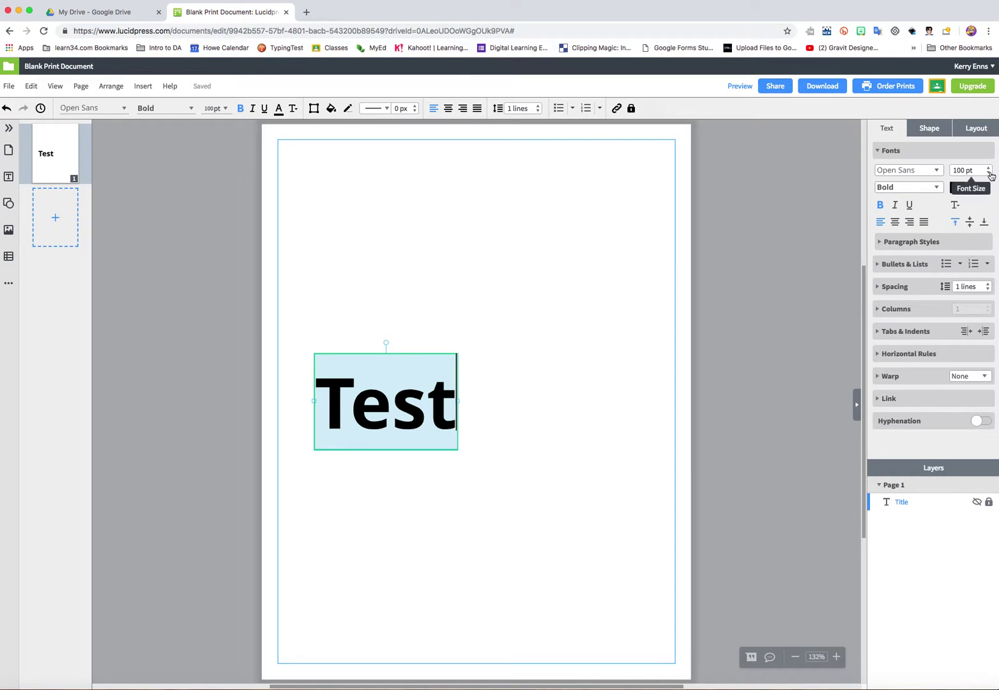
left_click(988, 173)
left_click(988, 173)
left_click(988, 173)
left_click(988, 173)
left_click(989, 173)
left_click(989, 173)
left_click(956, 170)
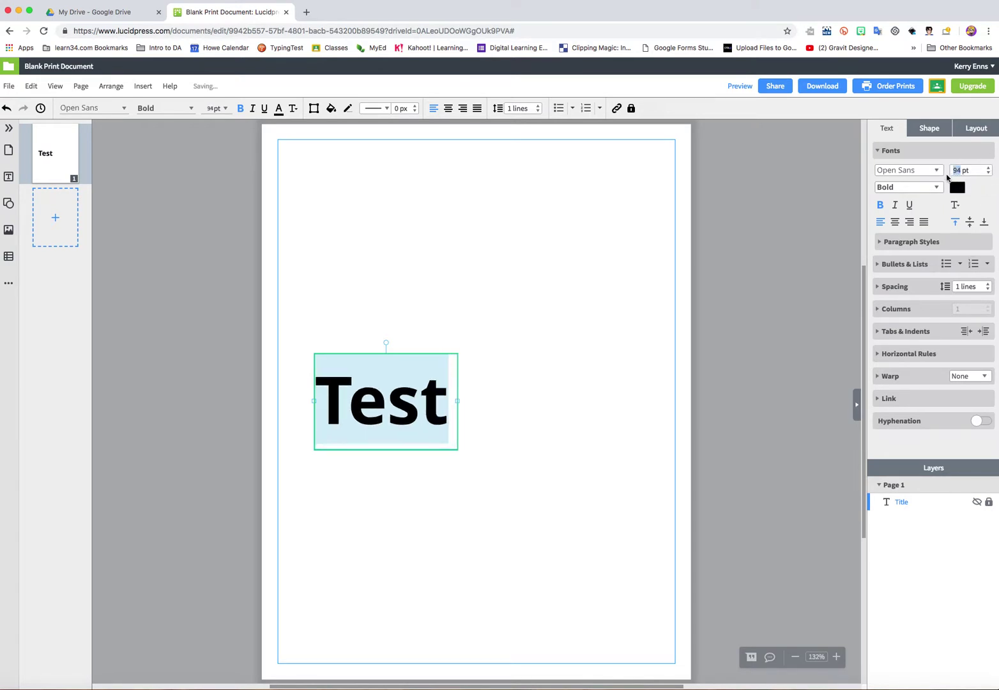
type("30 Title")
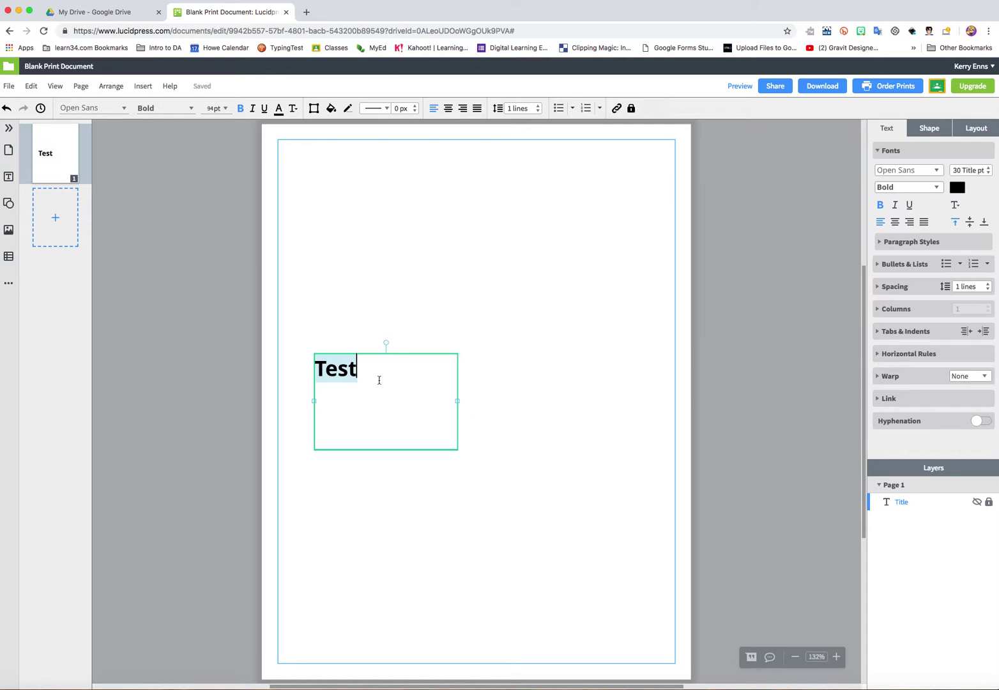
key("Return")
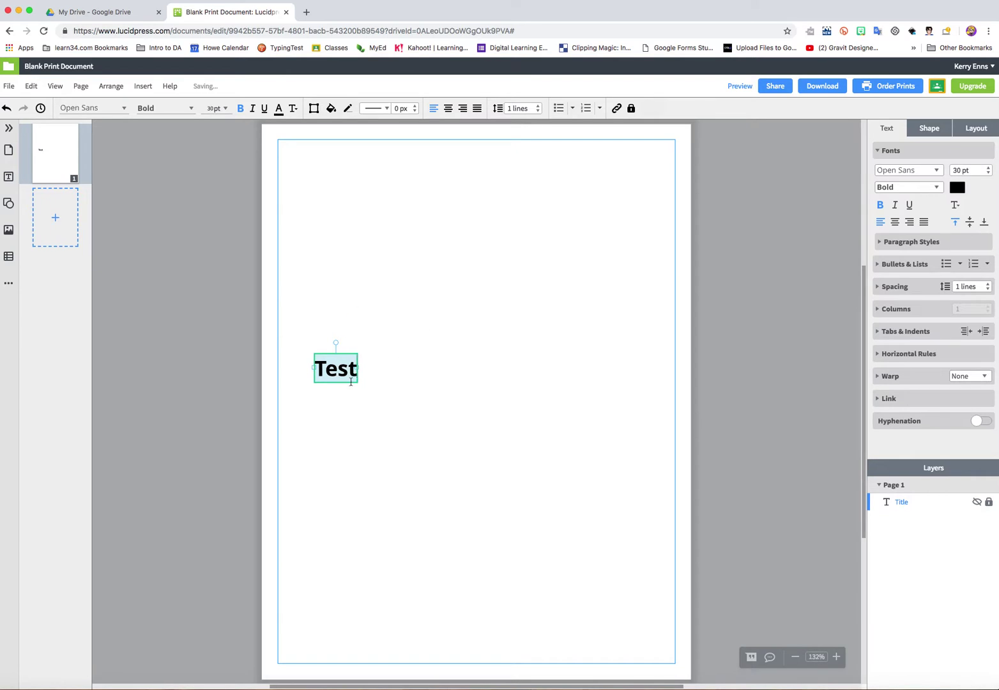
Step: Move the "Test" heading to the centre of the page using the alignment guides
left_click(353, 331)
left_click_drag(343, 365, 485, 400)
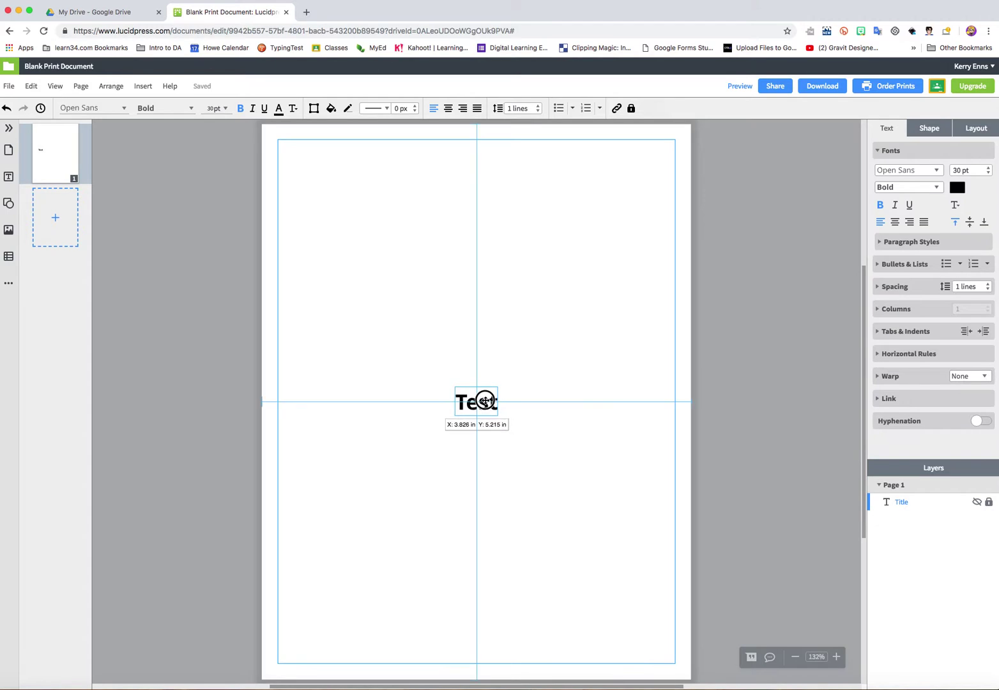
left_click_drag(485, 400, 485, 402)
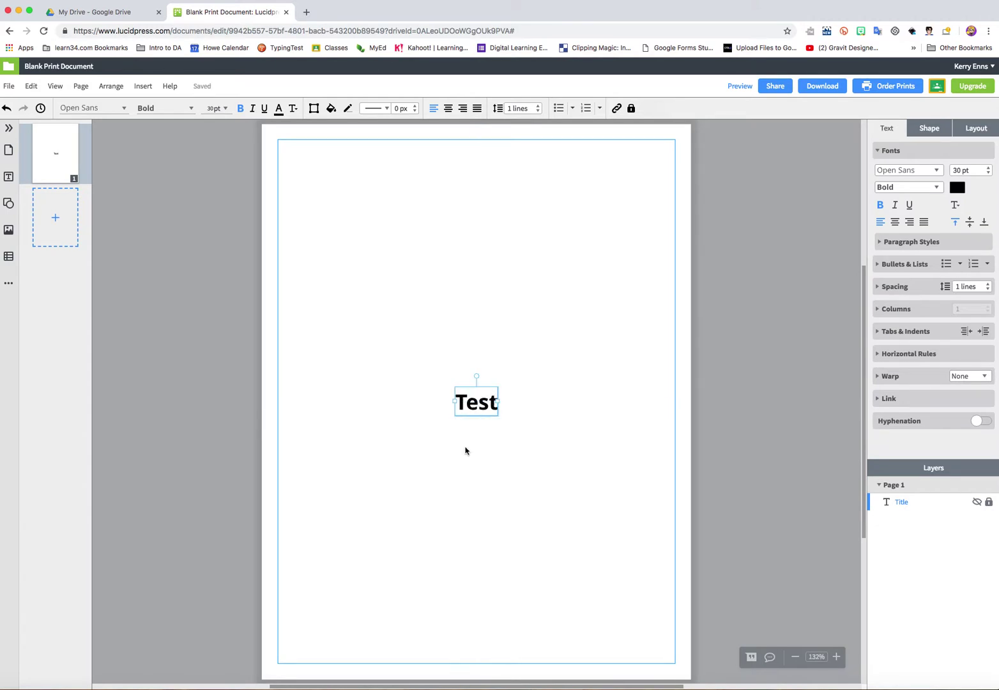
Step: Set the font size of the "Test" heading to 200 pt and centre the heading on the page
double_click(477, 409)
double_click(479, 408)
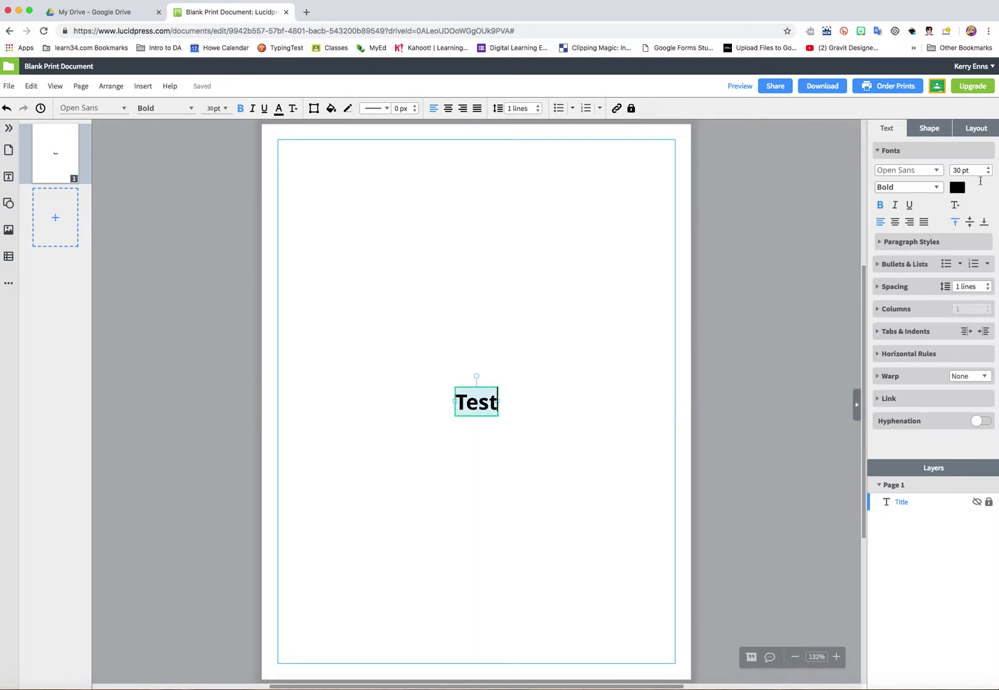
double_click(956, 169)
type("200")
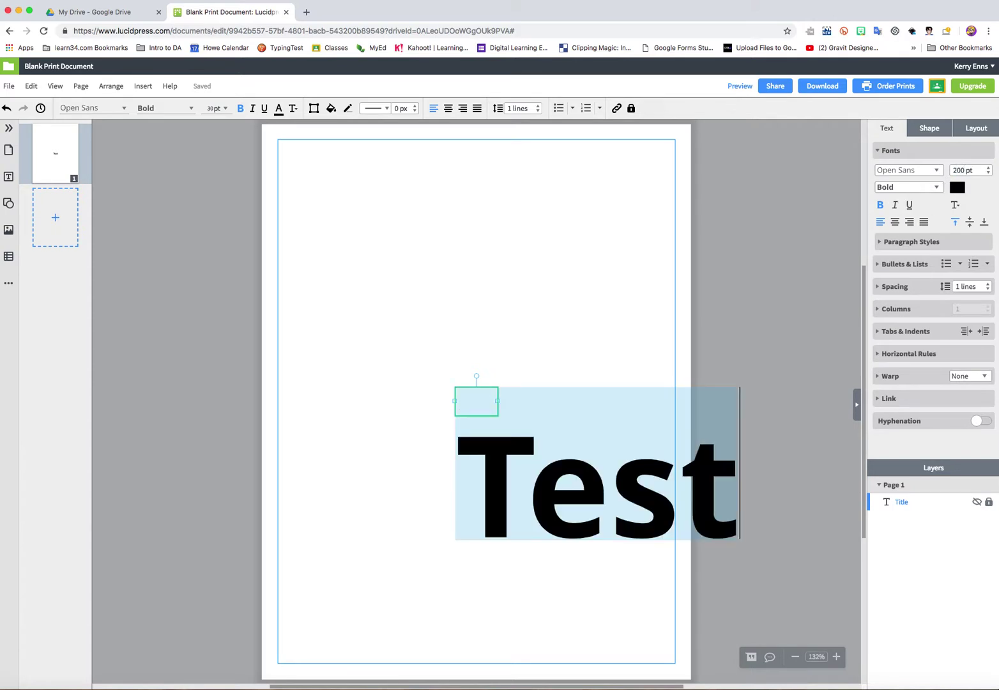
key("Escape")
left_click_drag(562, 486, 439, 400)
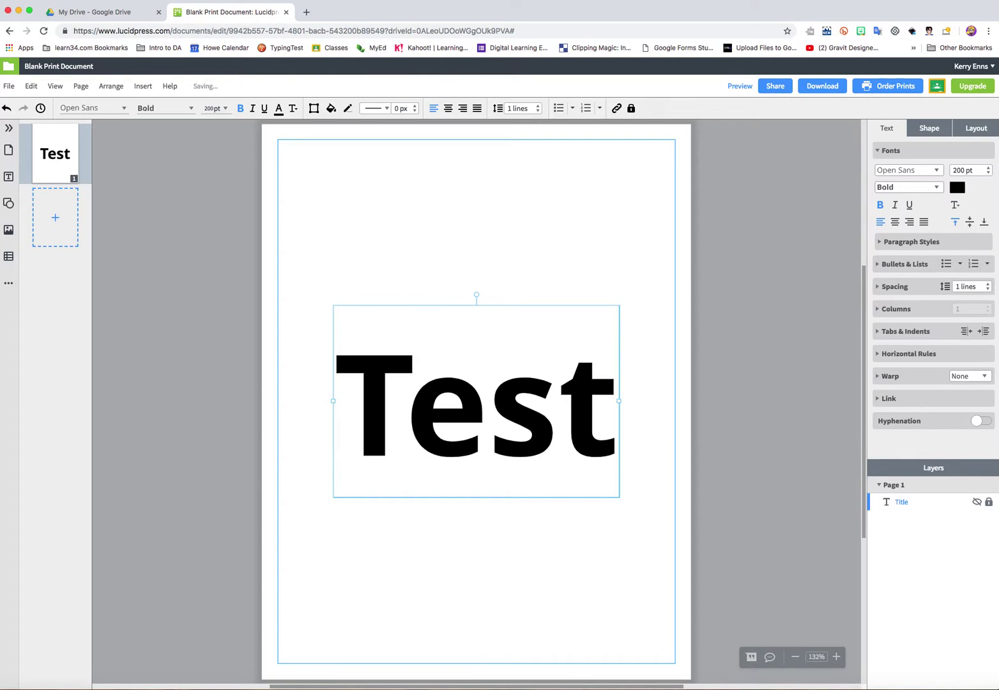
Step: Change the text colour of the whole "Test" heading to dark red
left_click(486, 399)
key("super+a")
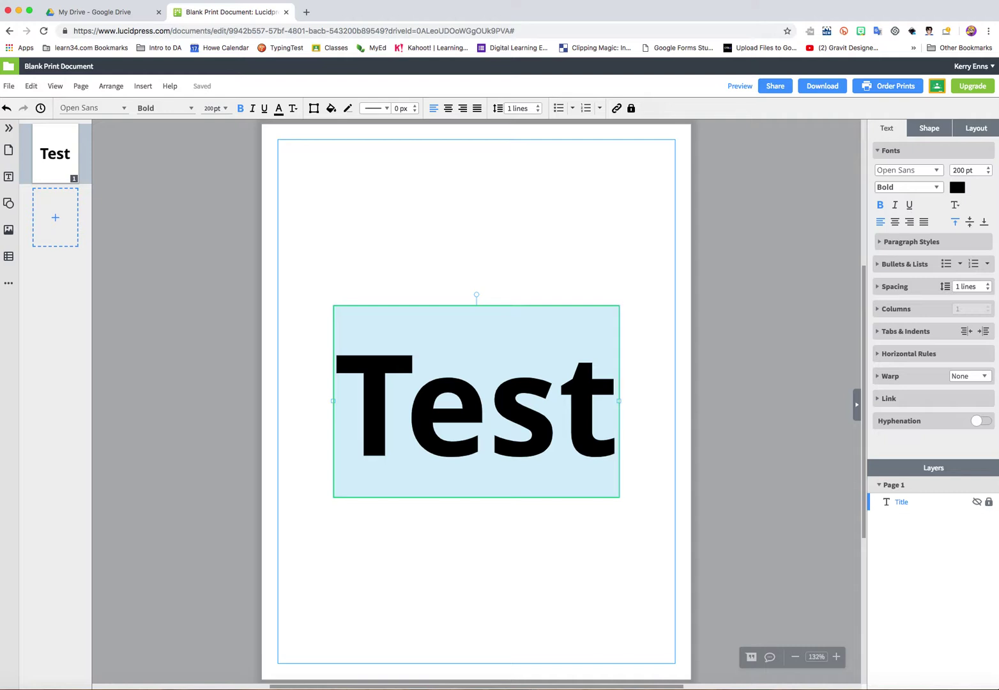
left_click(956, 186)
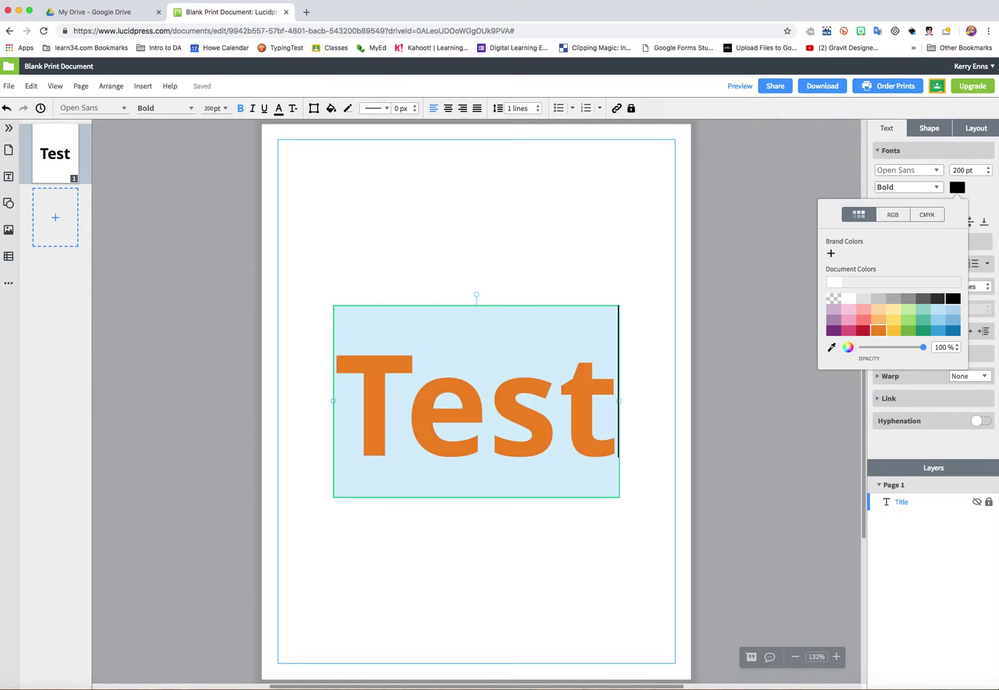
left_click(863, 329)
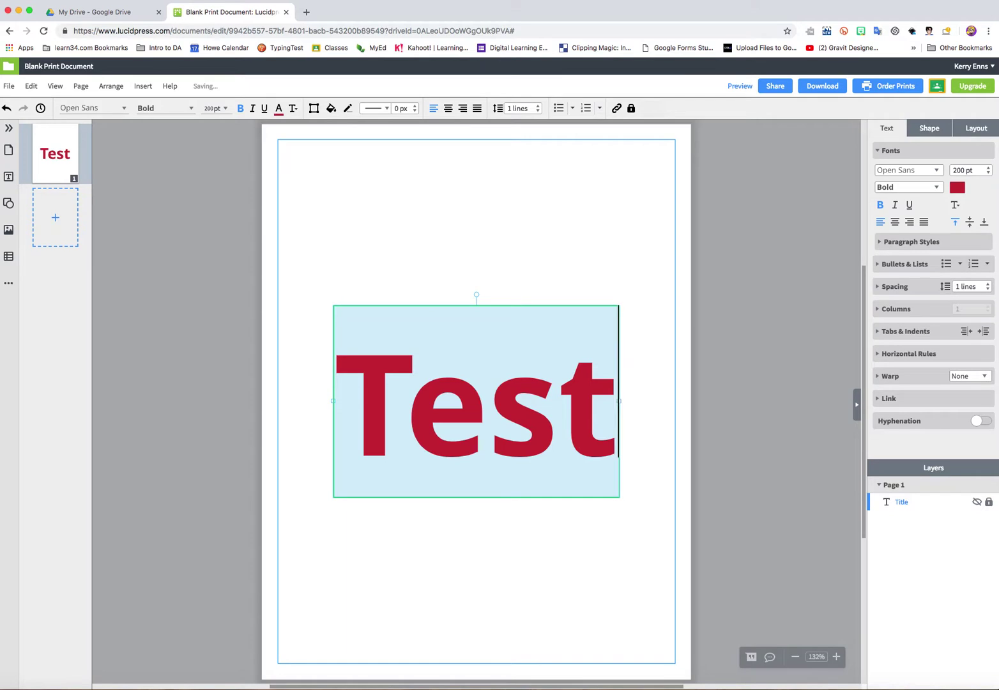
Step: Give the selected "Test" heading text a 6 px black outline
left_click(955, 205)
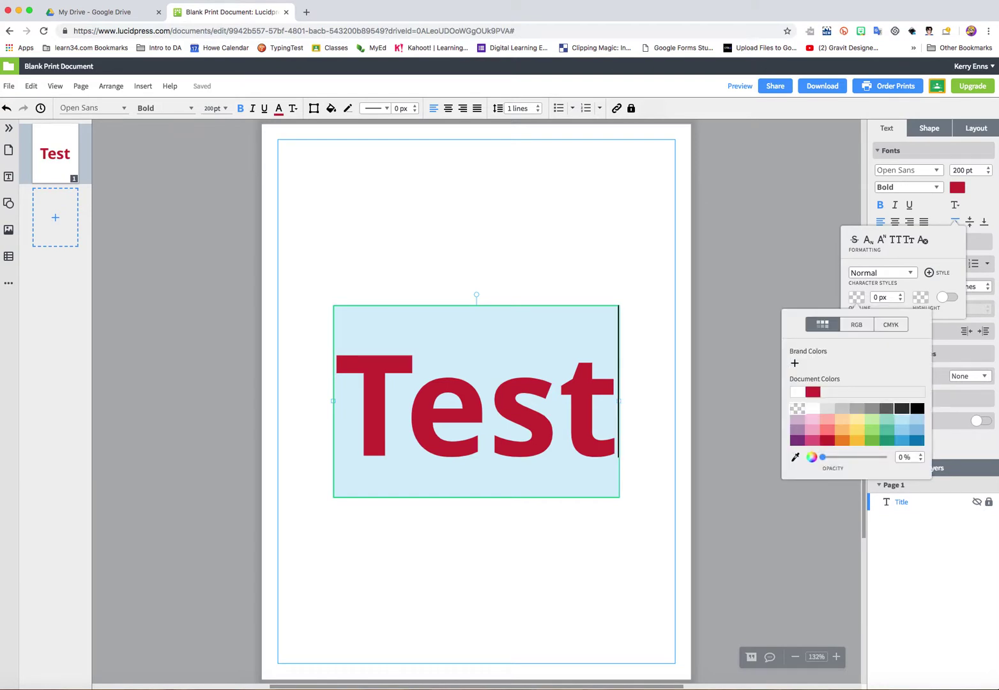
left_click(916, 407)
left_click(900, 294)
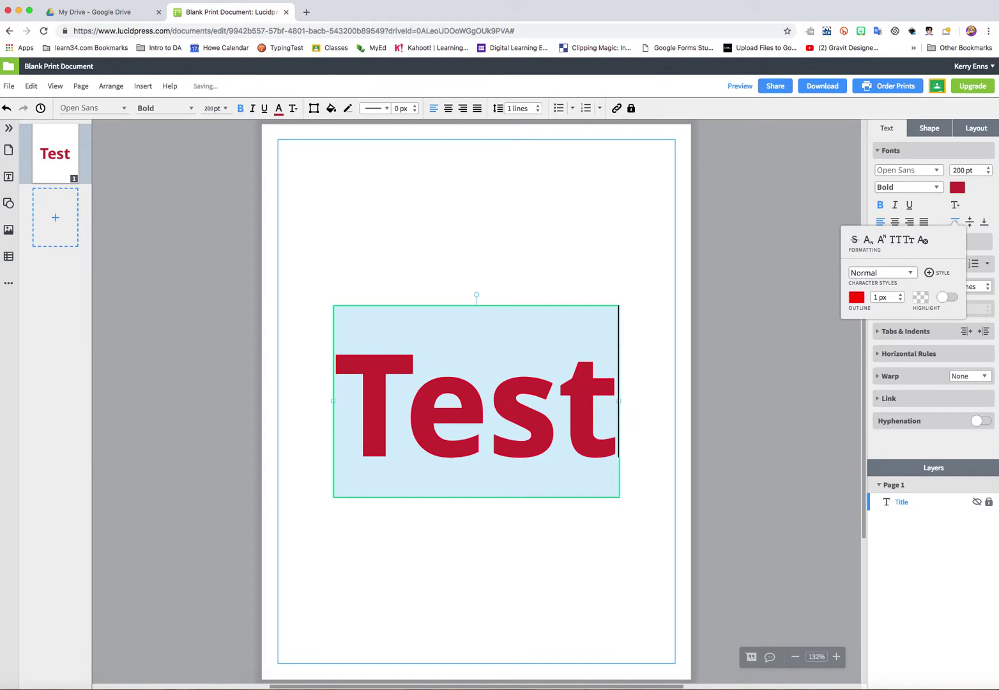
left_click(900, 294)
left_click(900, 294)
left_click(900, 294)
left_click(900, 294)
left_click(900, 294)
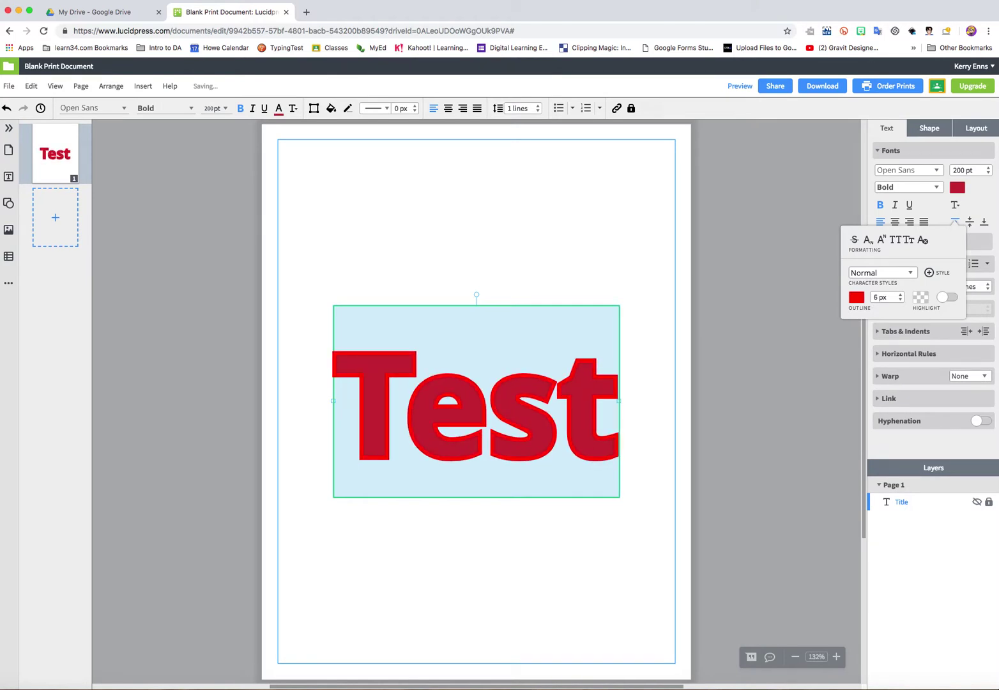
left_click(856, 298)
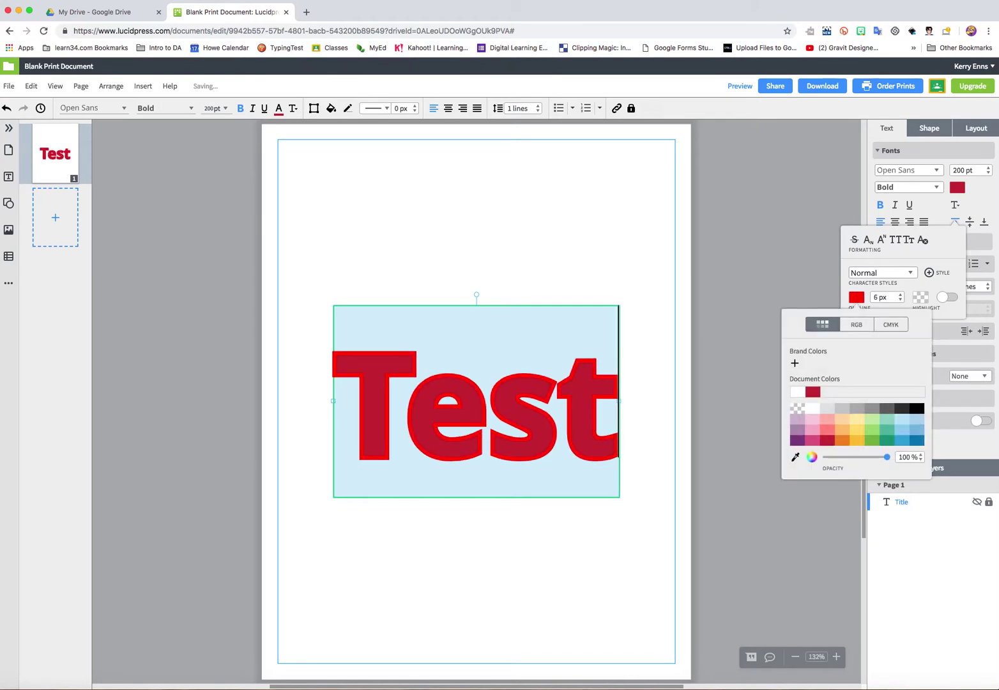
left_click(916, 408)
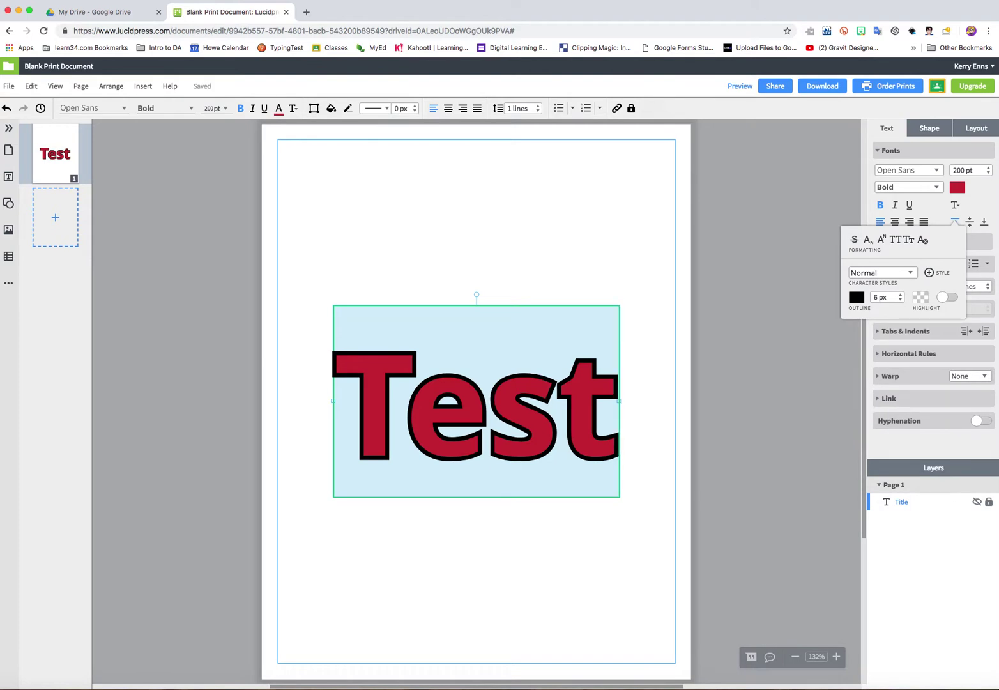
left_click(883, 276)
left_click(882, 276)
left_click(881, 276)
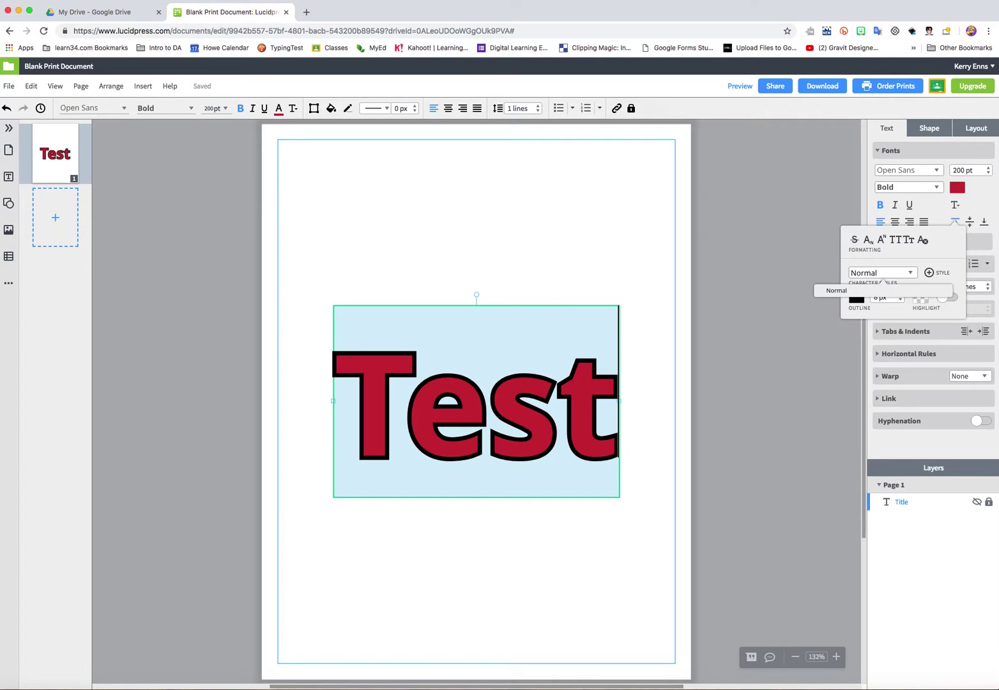
key("Escape")
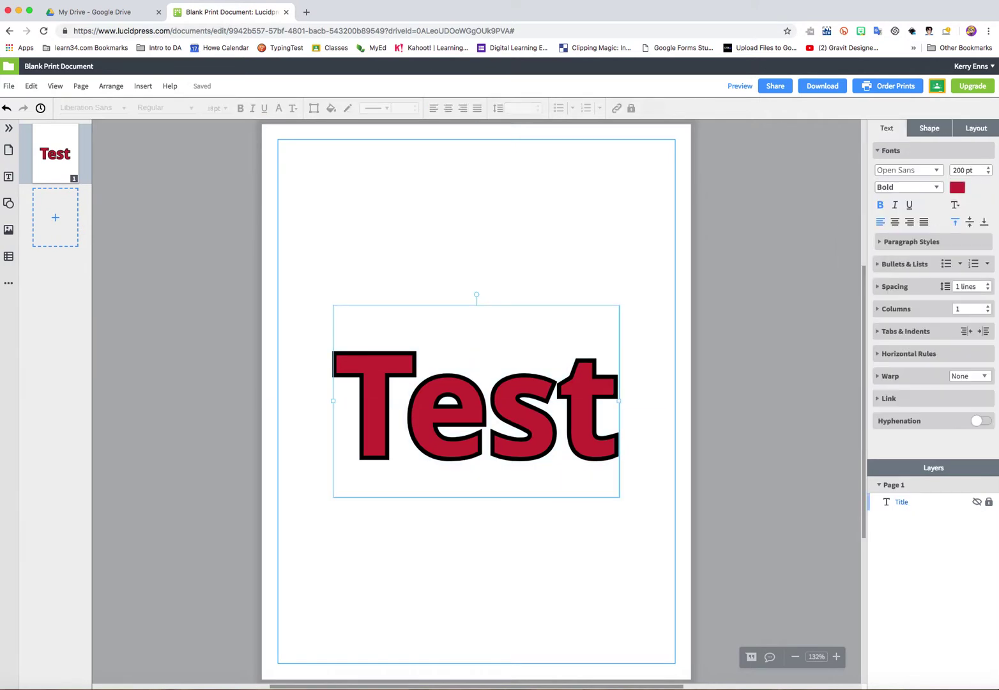
Step: Select all the heading text and enable the Old Stamper font from the Grunge category in the Font Manager
double_click(487, 402)
key("super+a")
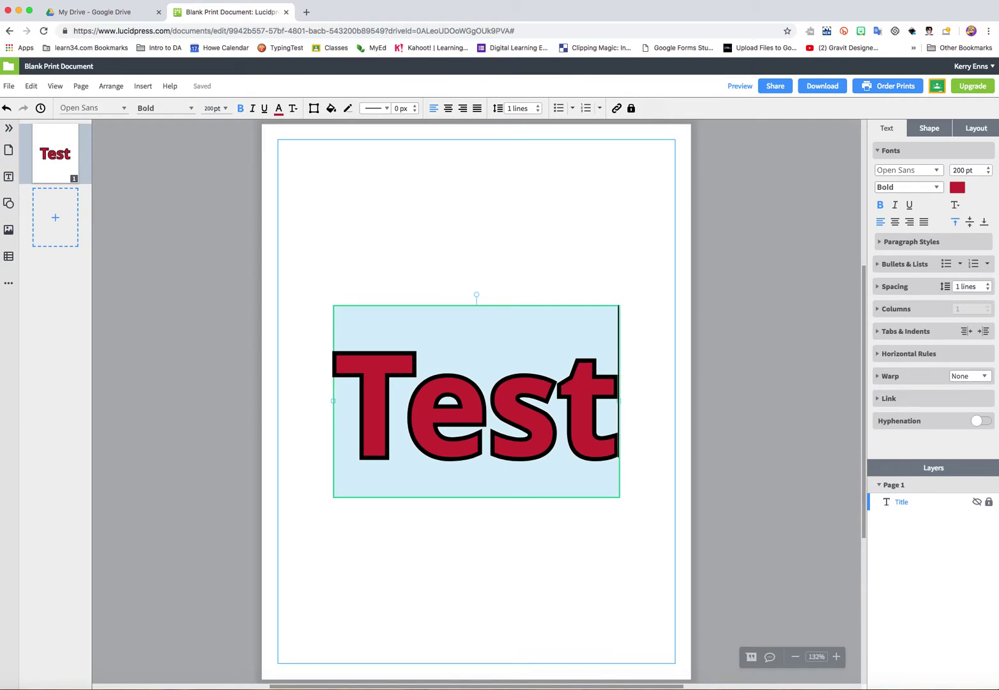
left_click(907, 170)
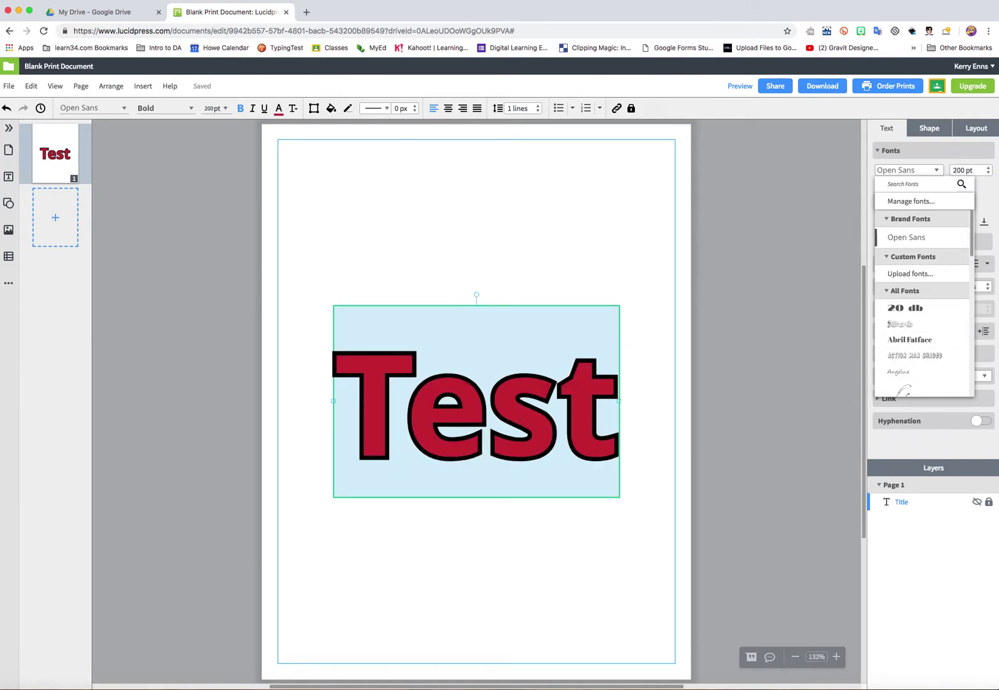
left_click(910, 201)
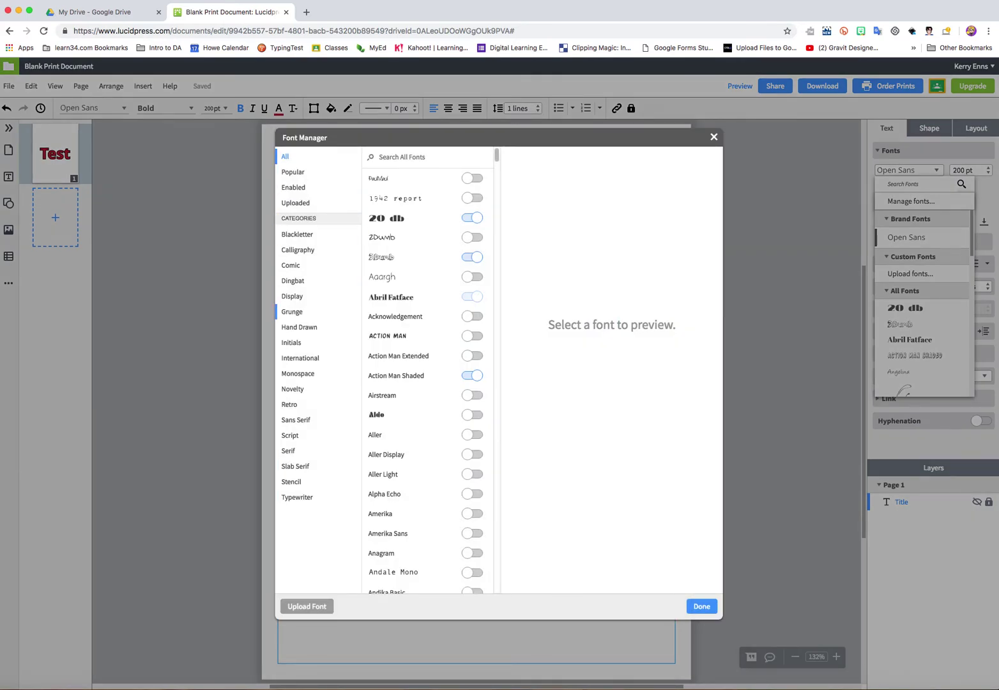
left_click(292, 312)
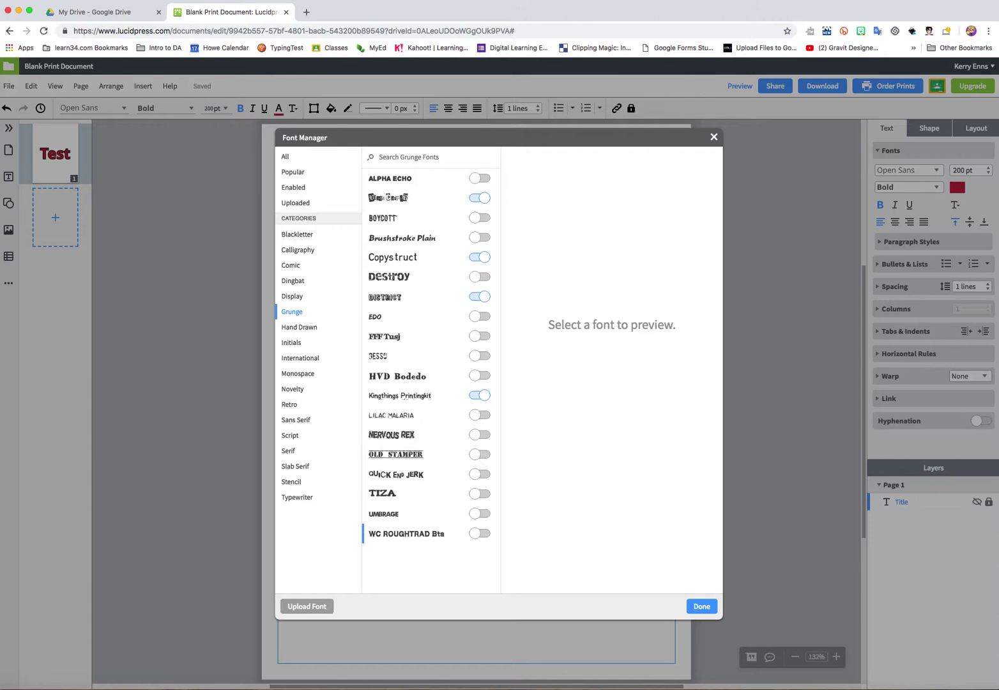
left_click(396, 454)
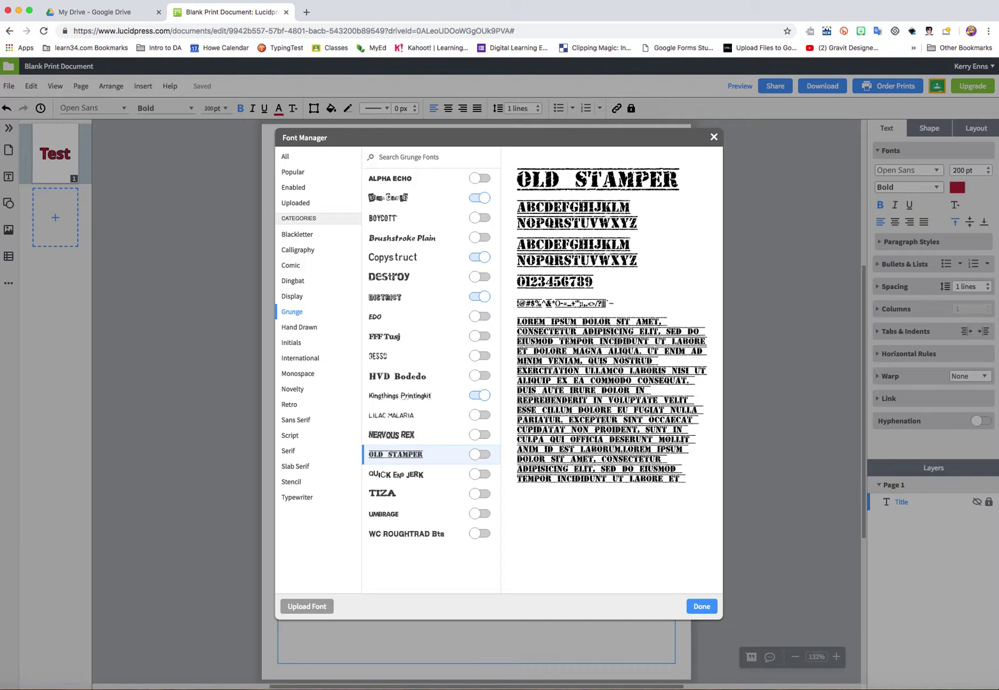
left_click(479, 454)
left_click(701, 607)
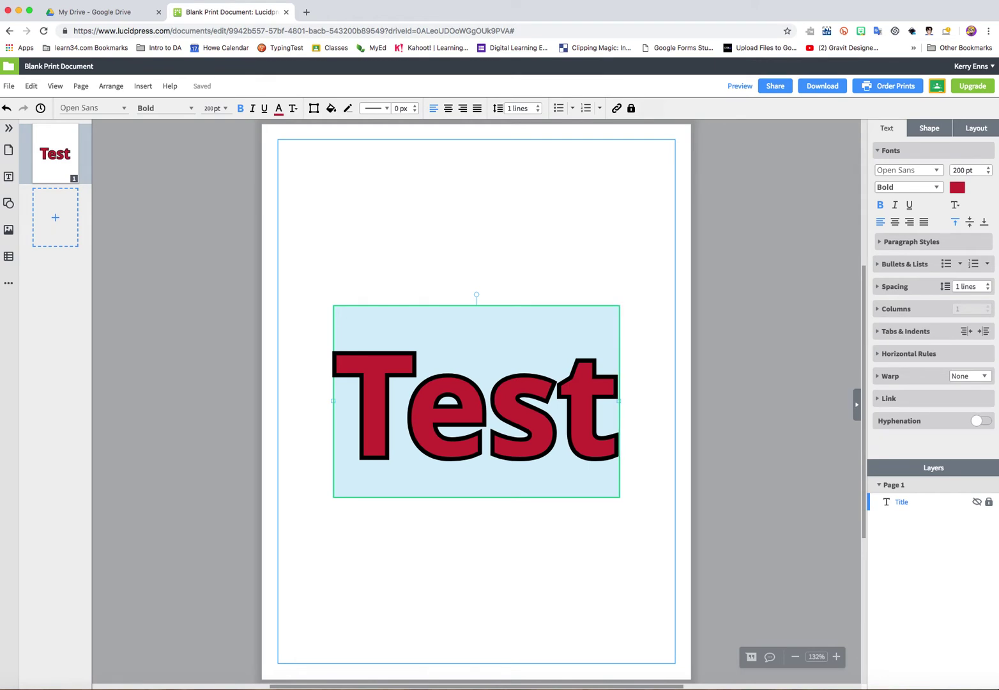
Step: Apply the Old Stamper font to the heading and move the heading back to the horizontal centre of the page
left_click(936, 170)
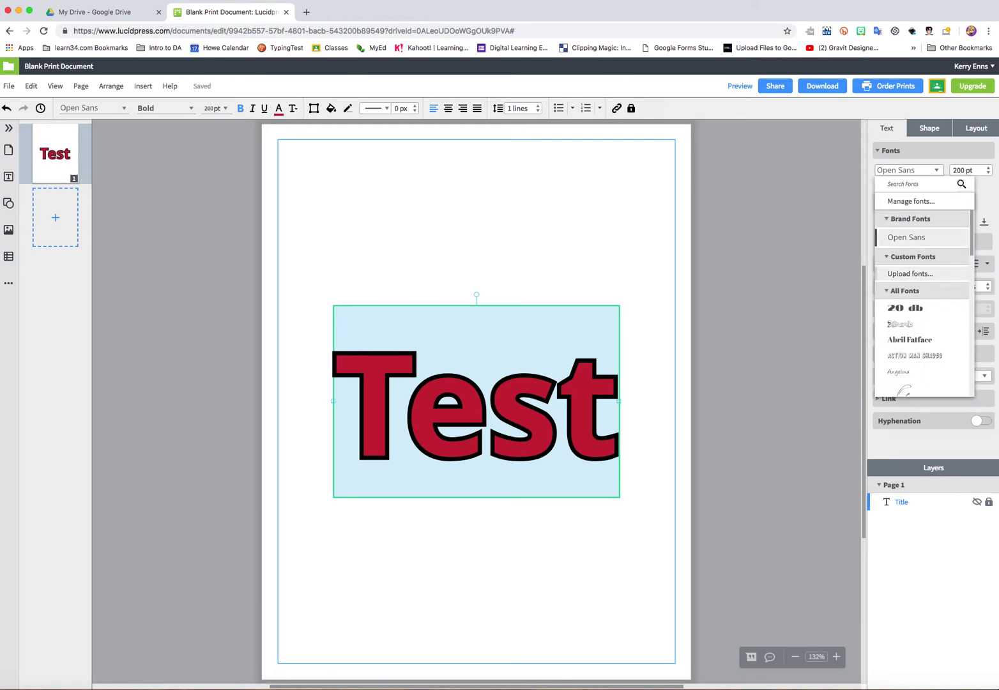
scroll(923, 300, "down", 6)
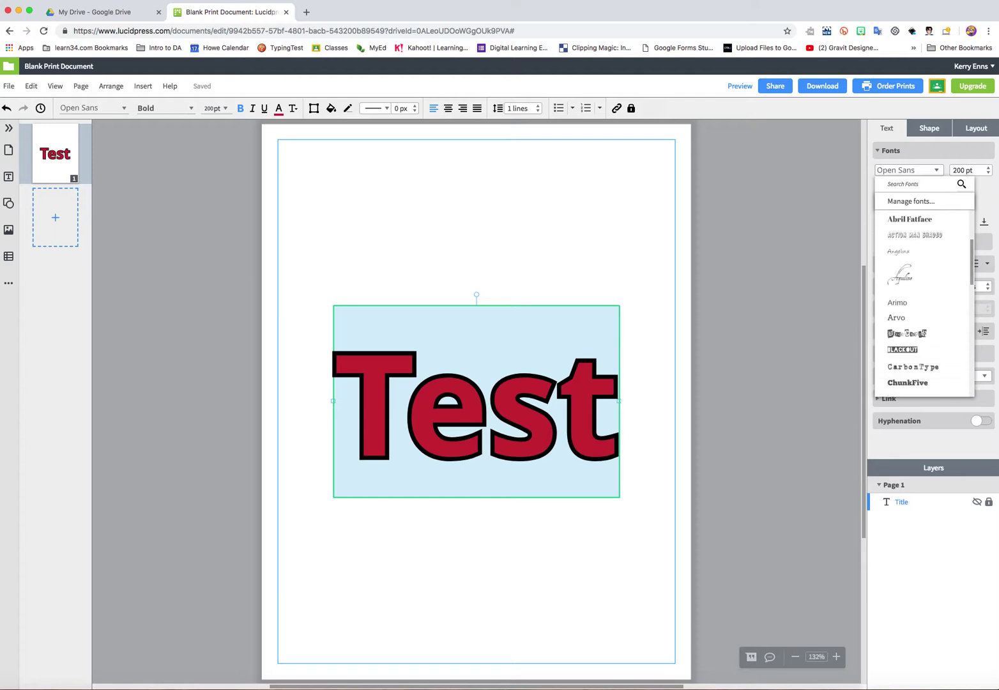
scroll(923, 300, "down", 8)
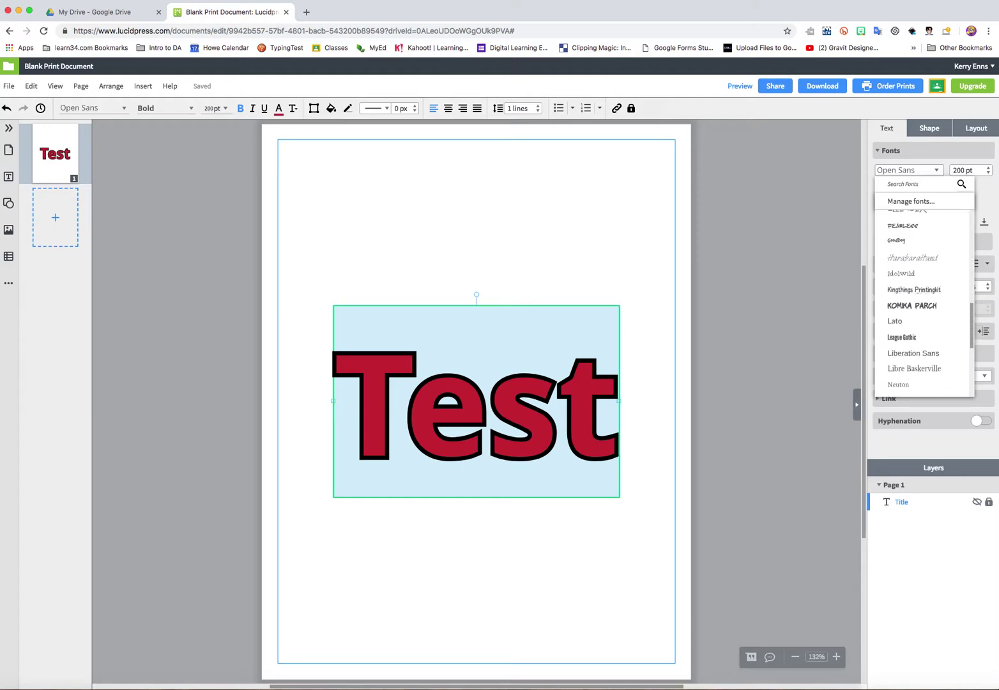
scroll(923, 300, "down", 2)
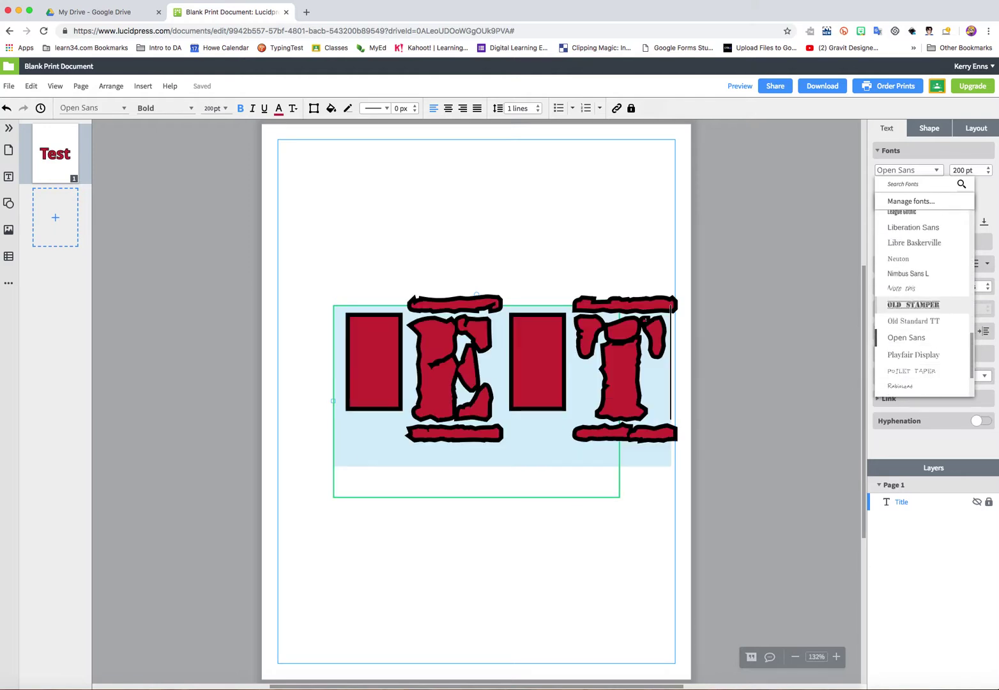
left_click(913, 305)
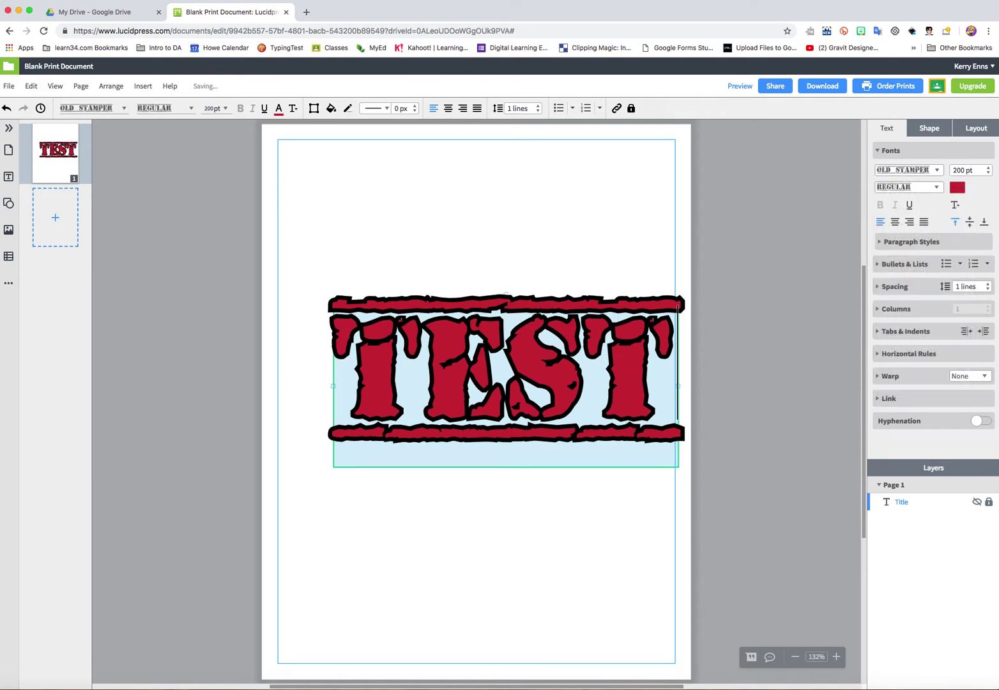
left_click(753, 357)
left_click_drag(536, 377, 508, 381)
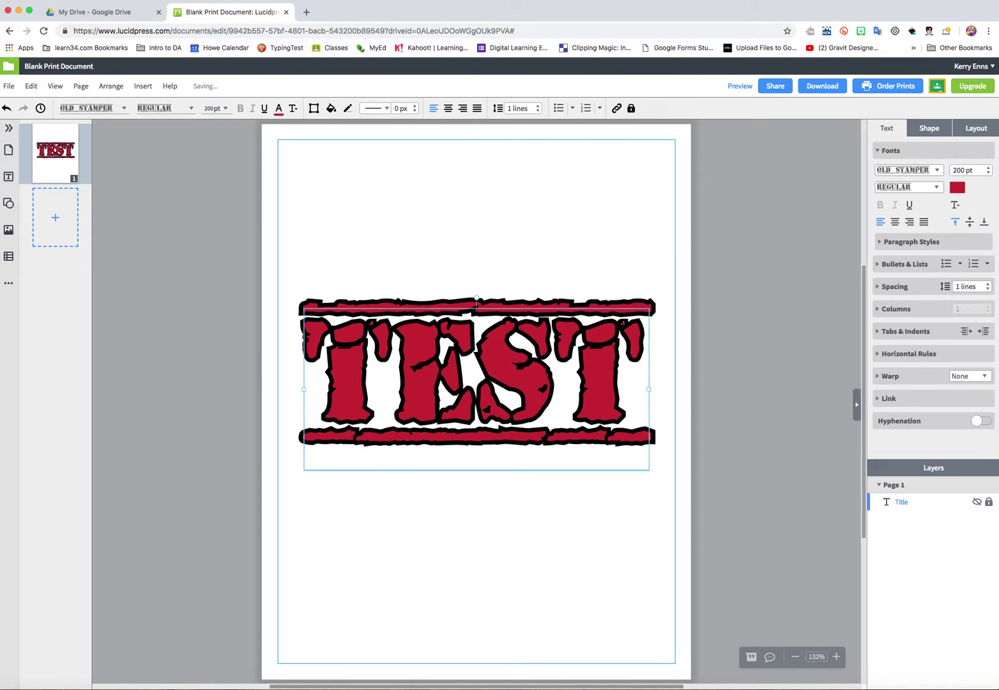
Step: Change the heading's text colour to light red and deselect the heading
left_click(956, 187)
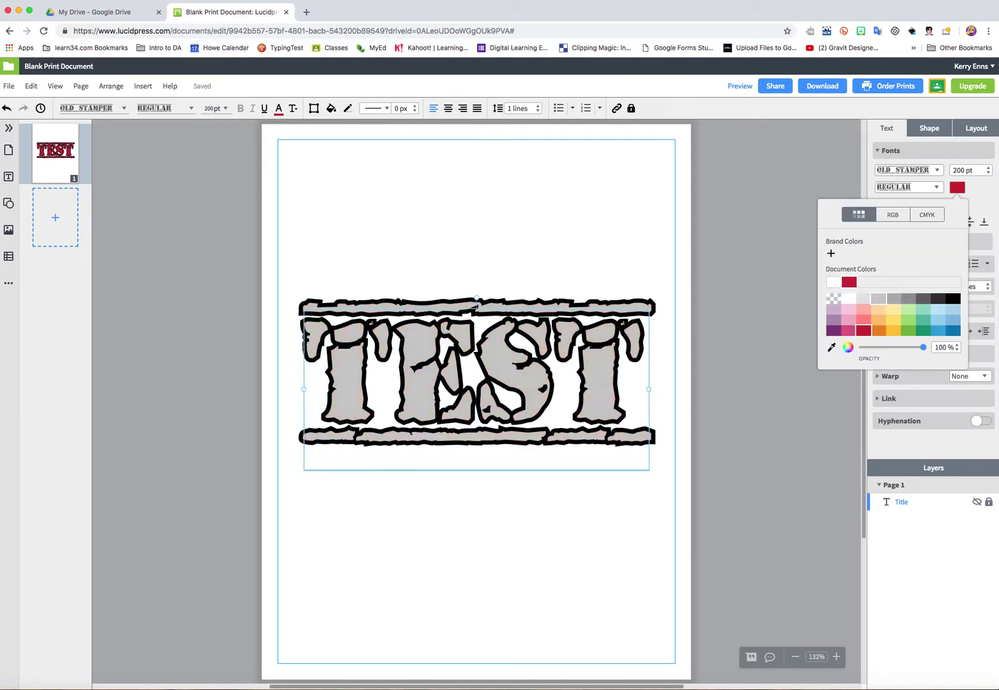
left_click(863, 309)
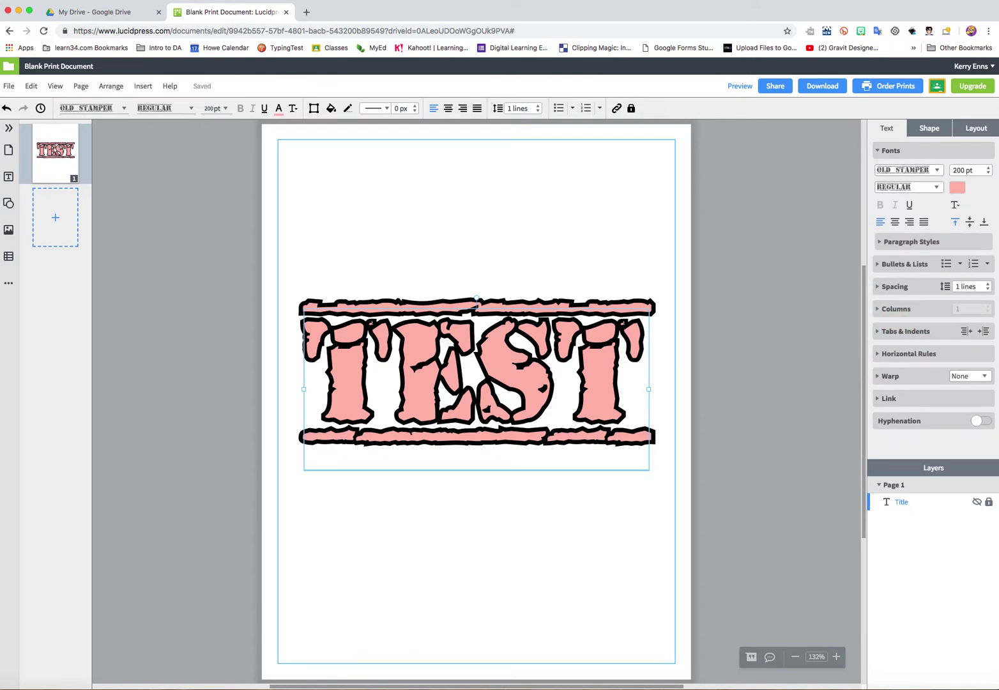
key("Escape")
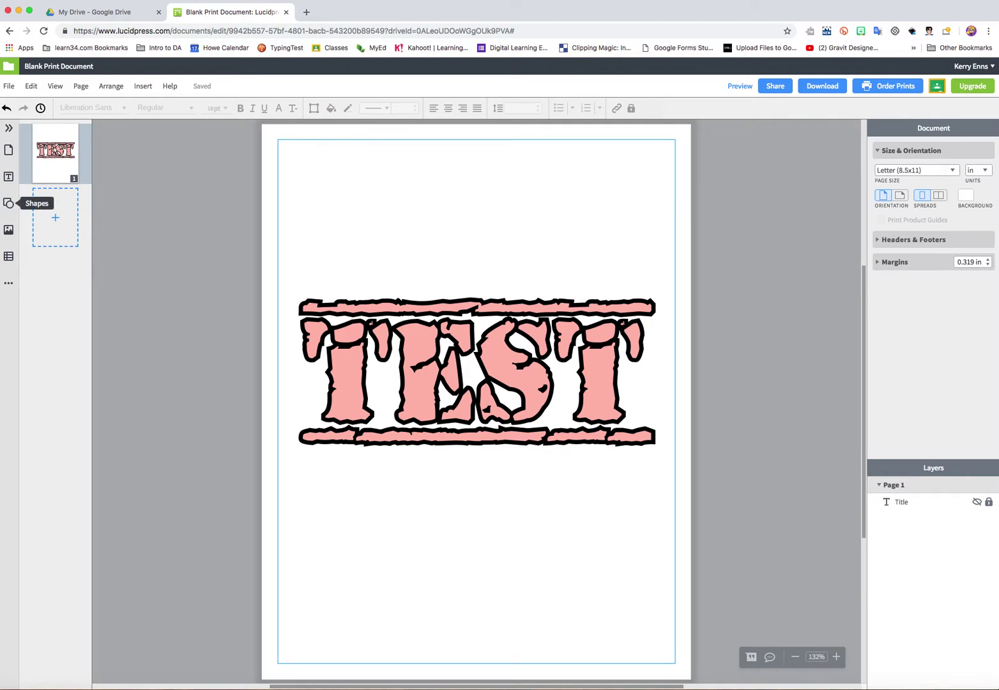
Step: Add a circle above the left part of the heading and fill it with solid light orange
left_click(8, 203)
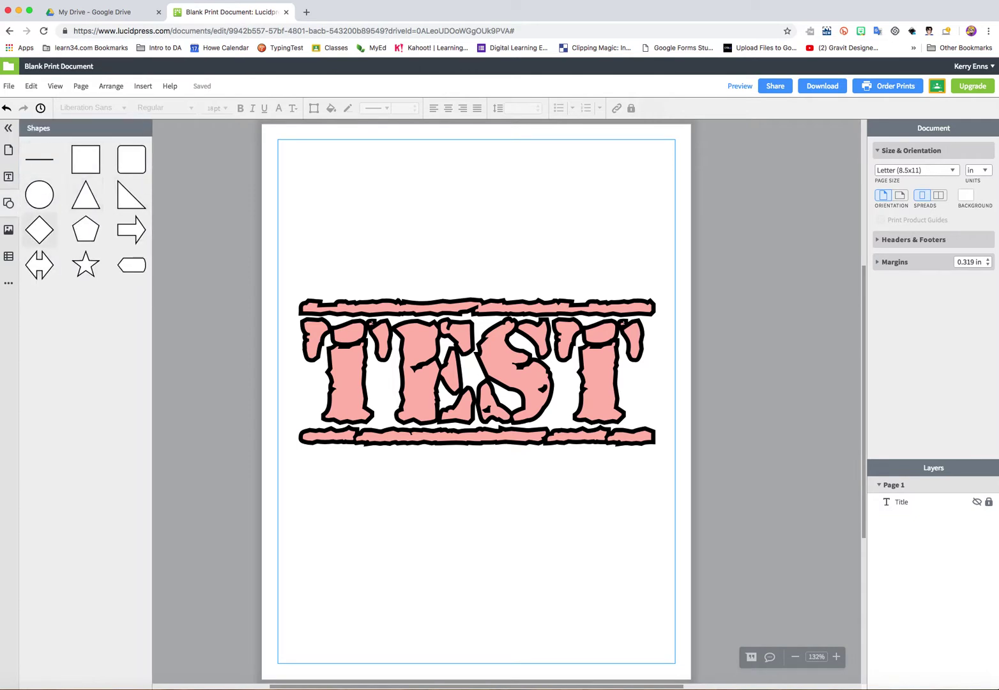
left_click_drag(39, 194, 365, 210)
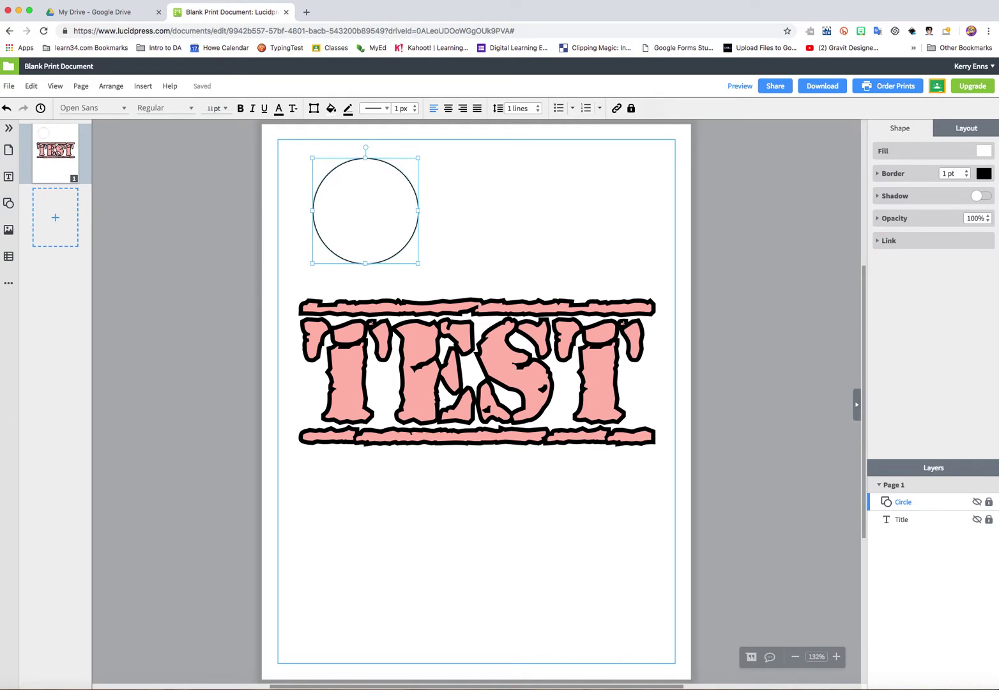
left_click(984, 151)
left_click(905, 272)
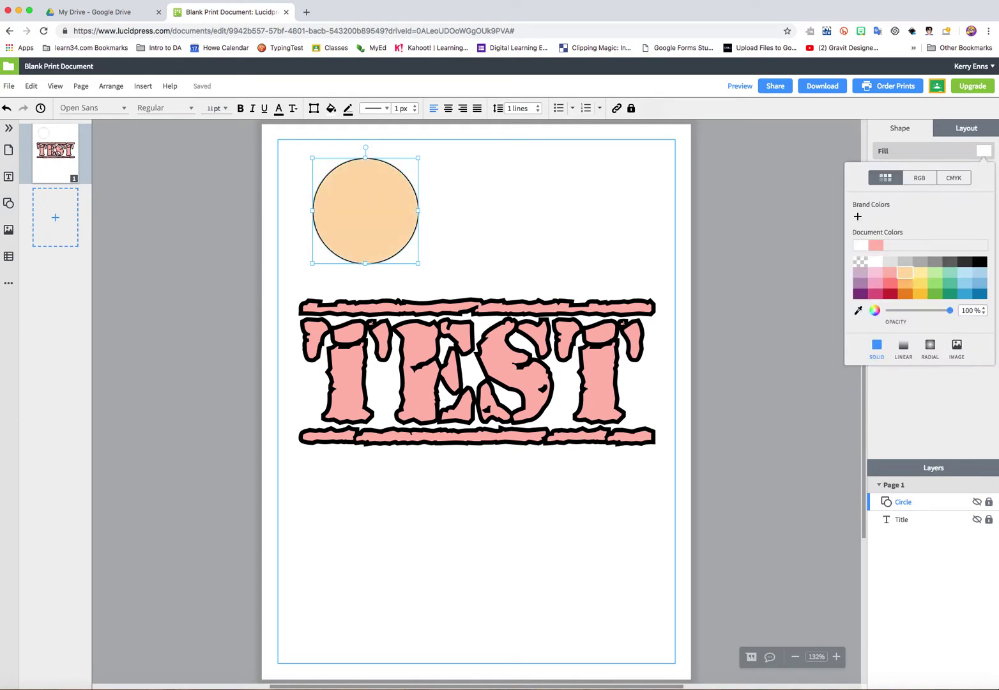
left_click(905, 273)
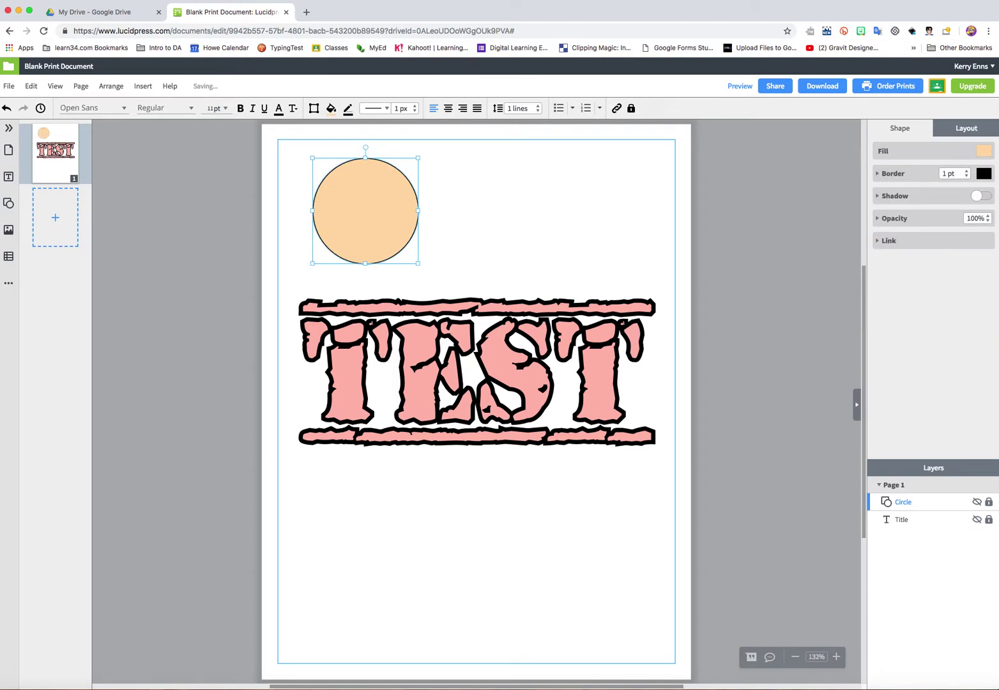
Step: Give the circle a 9 pt dark orange border in a thick double-line style
left_click(877, 174)
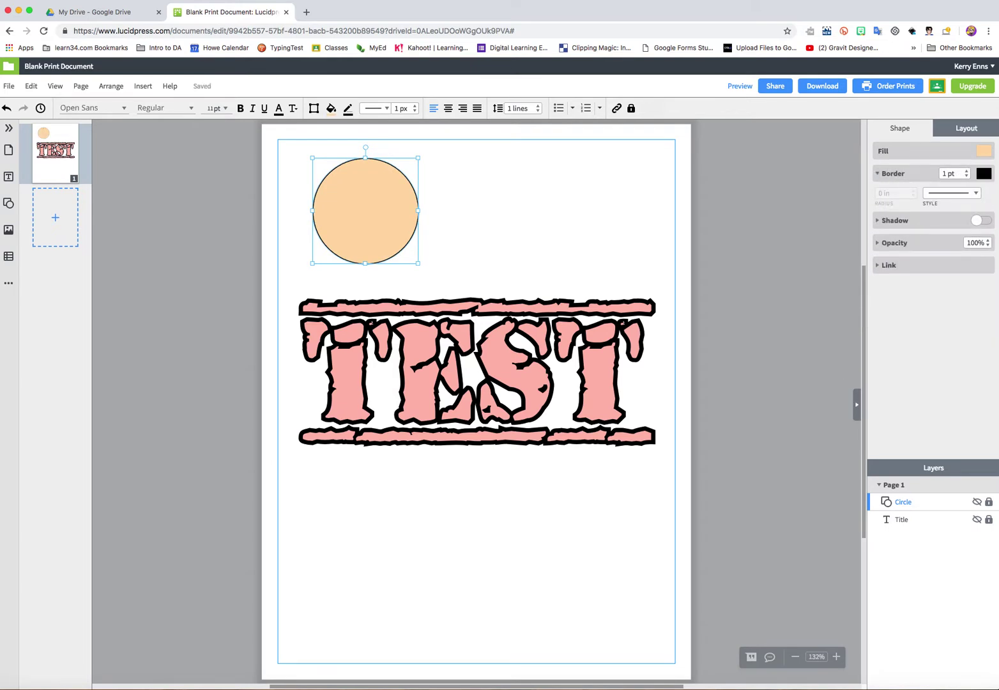
left_click(951, 193)
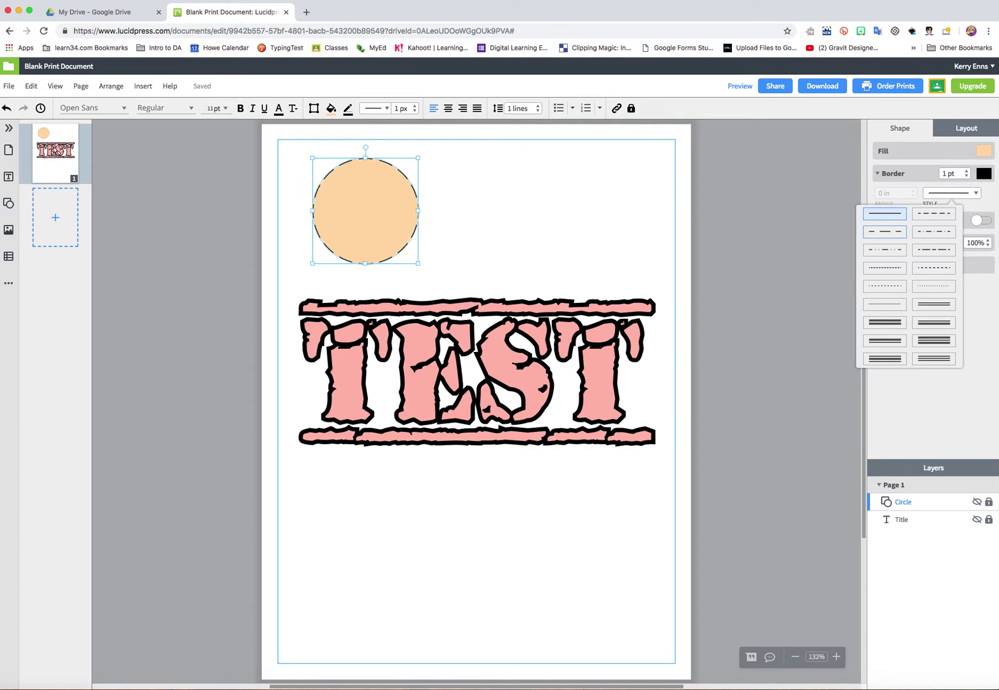
left_click(885, 322)
left_click(966, 172)
left_click(966, 171)
left_click(967, 171)
left_click(966, 171)
left_click(966, 171)
left_click(966, 171)
left_click(966, 171)
left_click(966, 172)
left_click(983, 173)
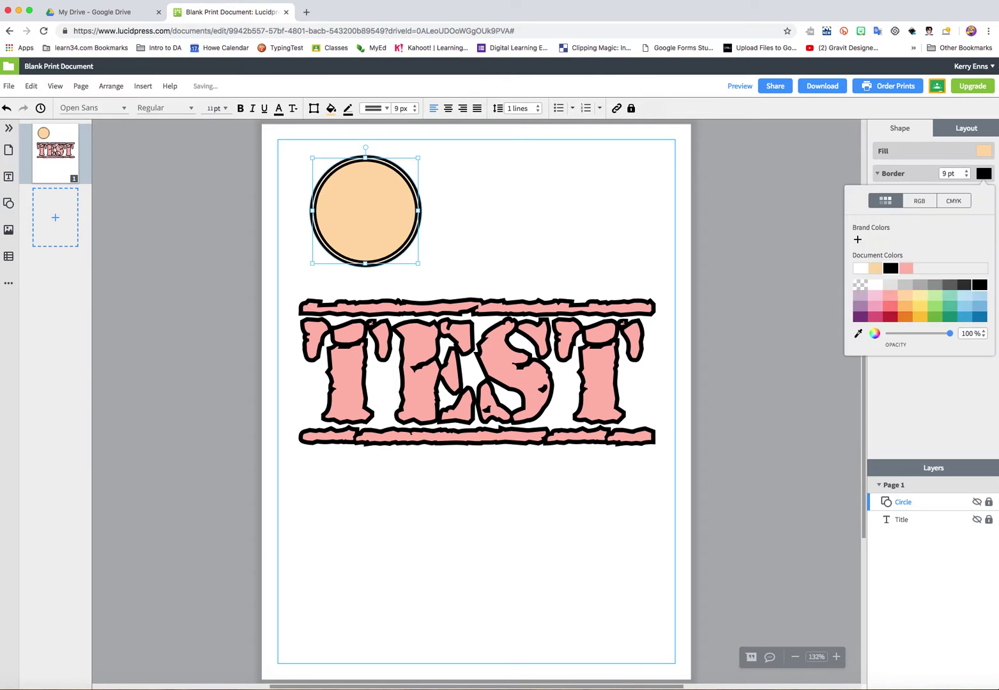
left_click(934, 296)
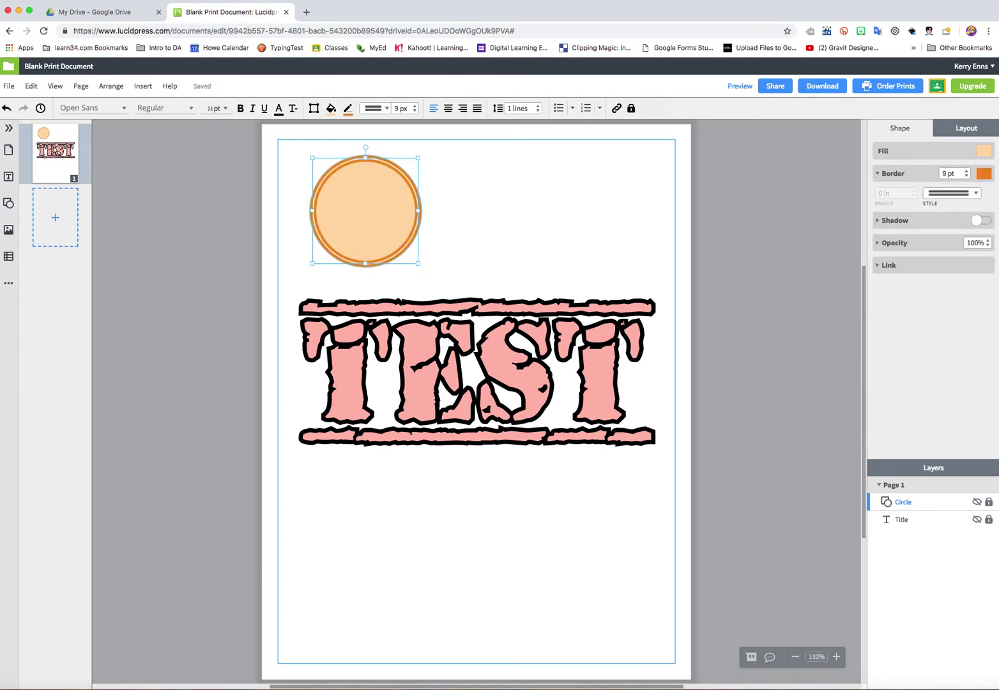
left_click(542, 221)
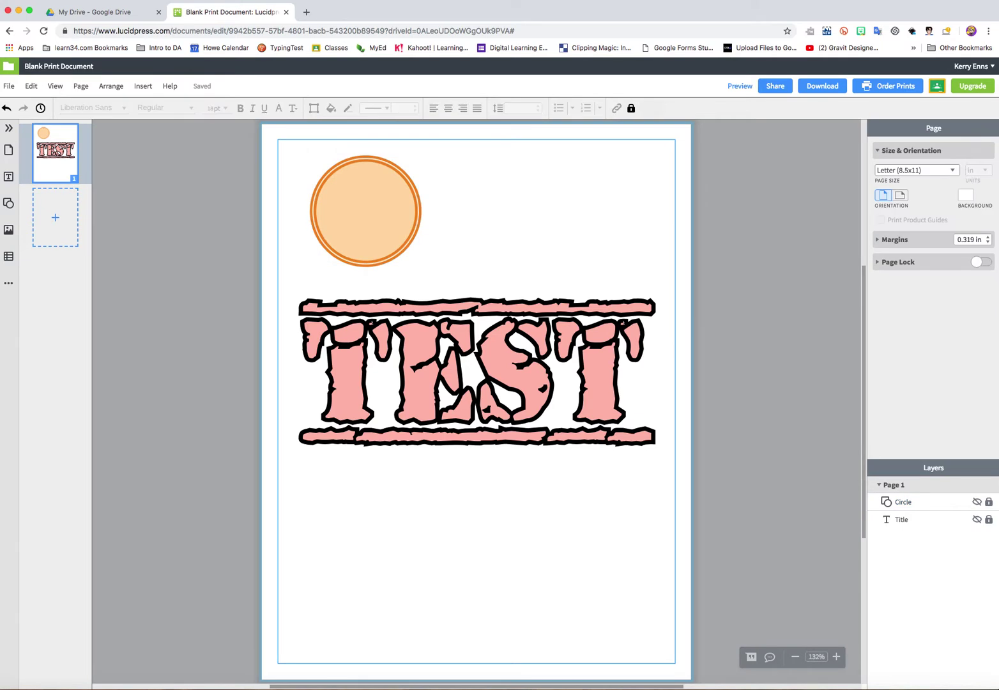
Step: Place a triangle beside the circle containing the text "Now is the time for all good men to come to the aid of their country."
left_click(8, 203)
left_click_drag(86, 195, 509, 210)
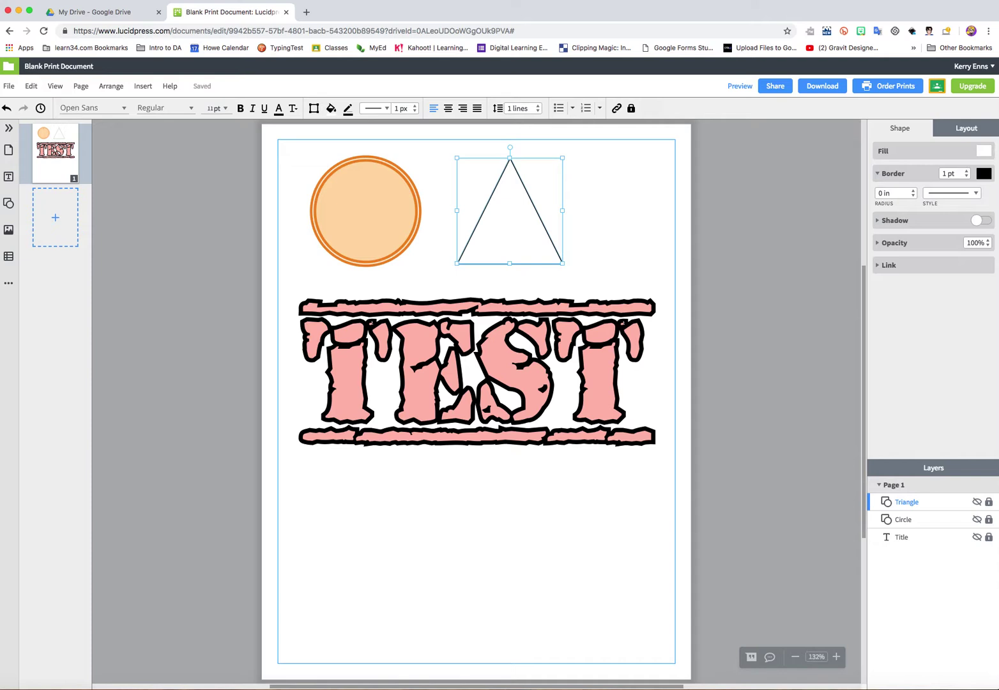
double_click(510, 211)
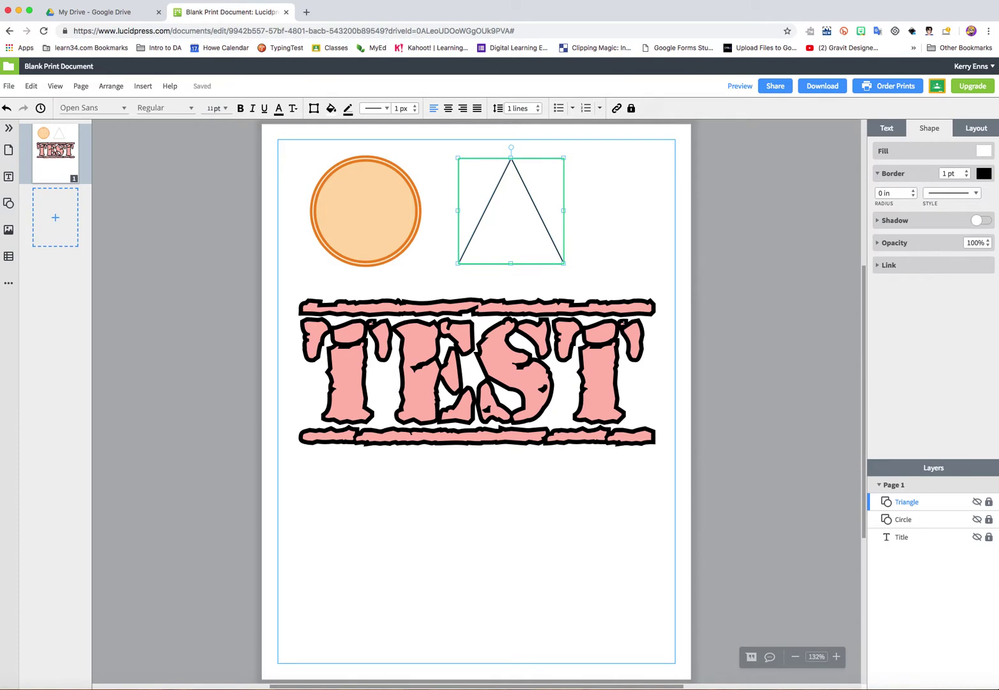
type("T")
type("Now")
type(" is the time")
type(" for all good me")
type("n to come to the aid")
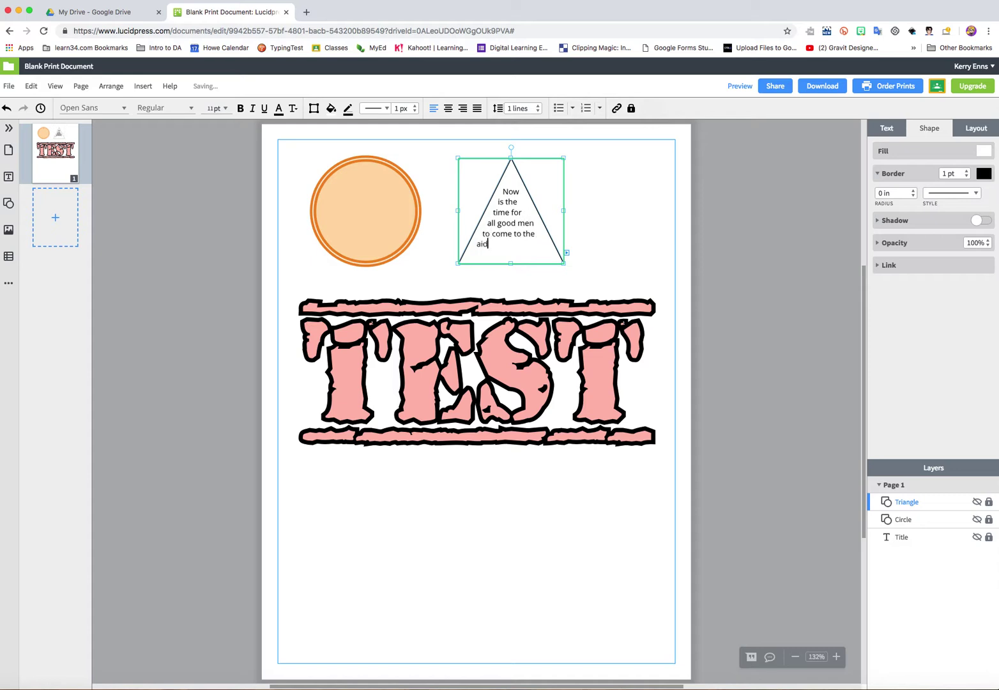
type(" of their country.")
left_click(613, 241)
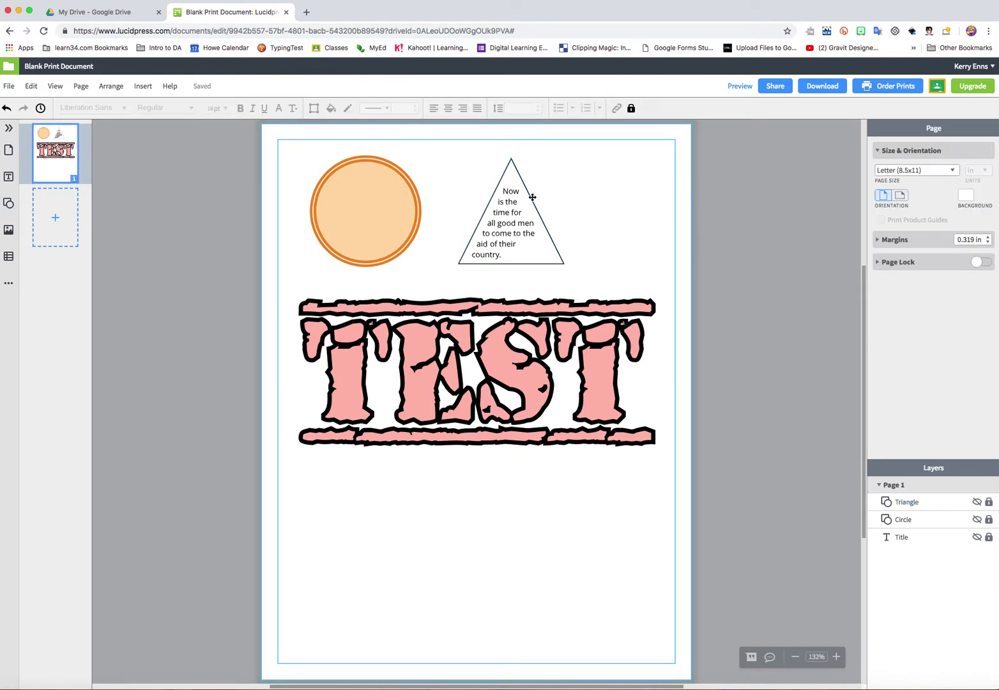
Step: Remove the triangle's outline by setting its border width to 0 pt
left_click(543, 245)
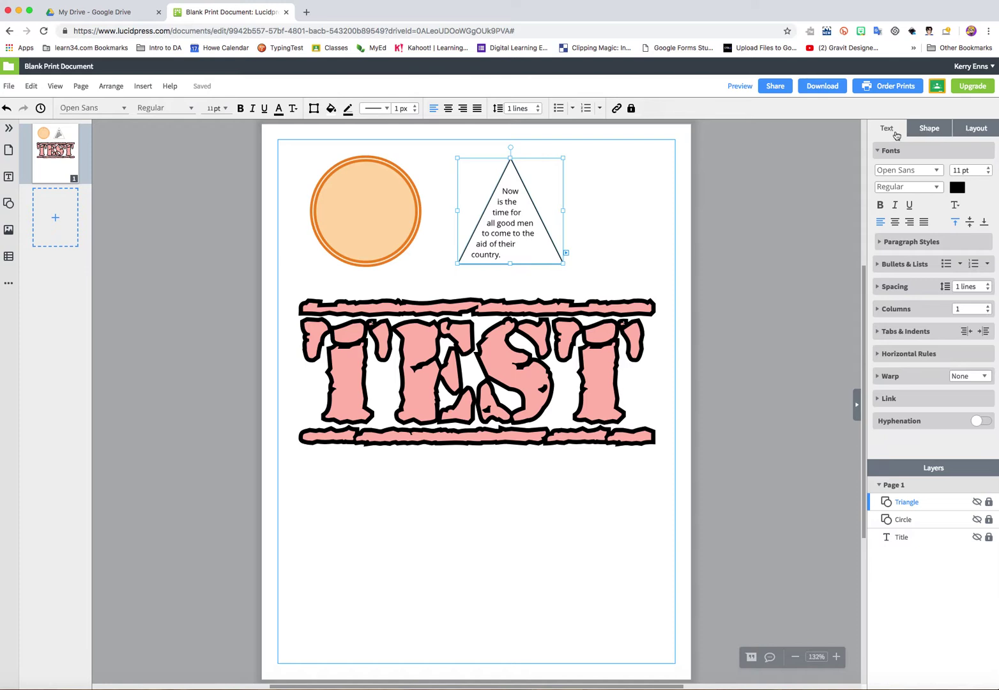
left_click(933, 130)
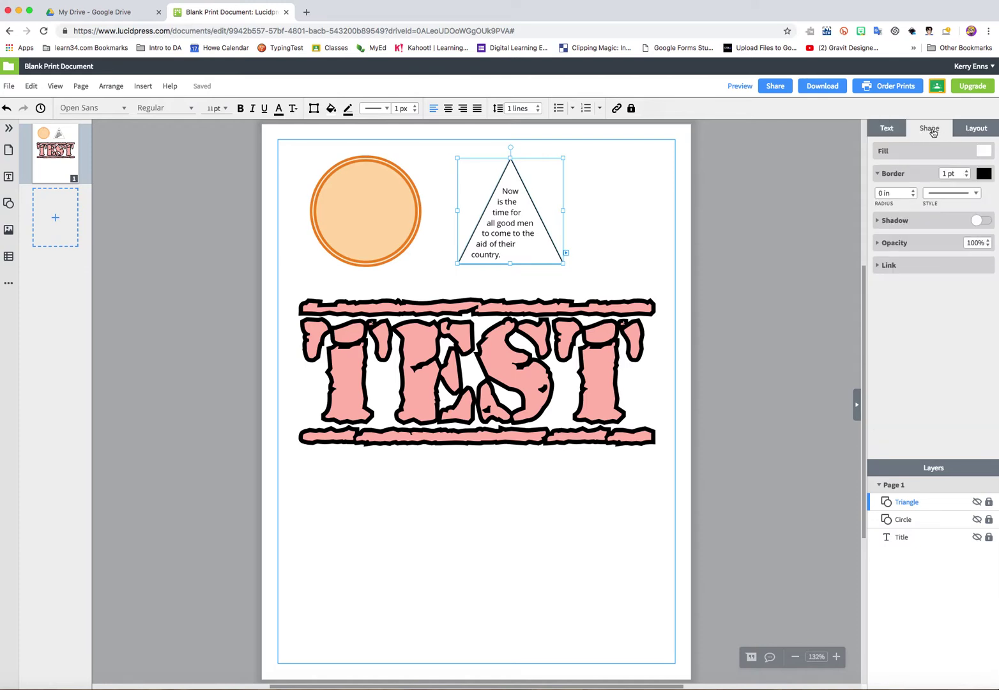
left_click(967, 176)
left_click(610, 232)
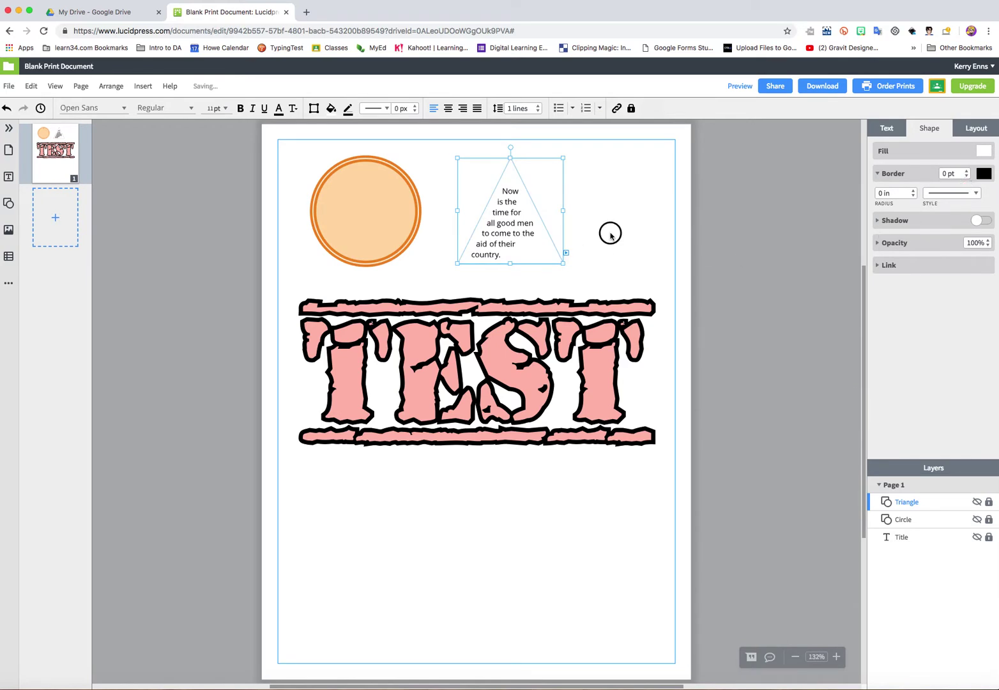
Step: Set all of the triangle's text to 12 pt and enlarge the triangle to fit the whole sentence
left_click(502, 230)
left_click(505, 250)
key("super+a")
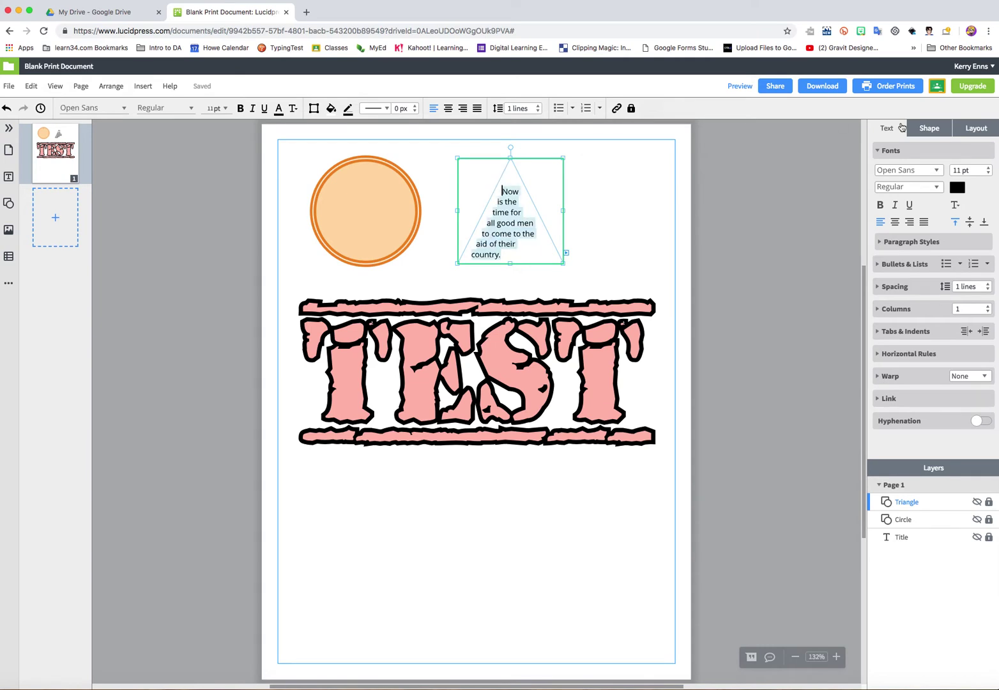
left_click(989, 168)
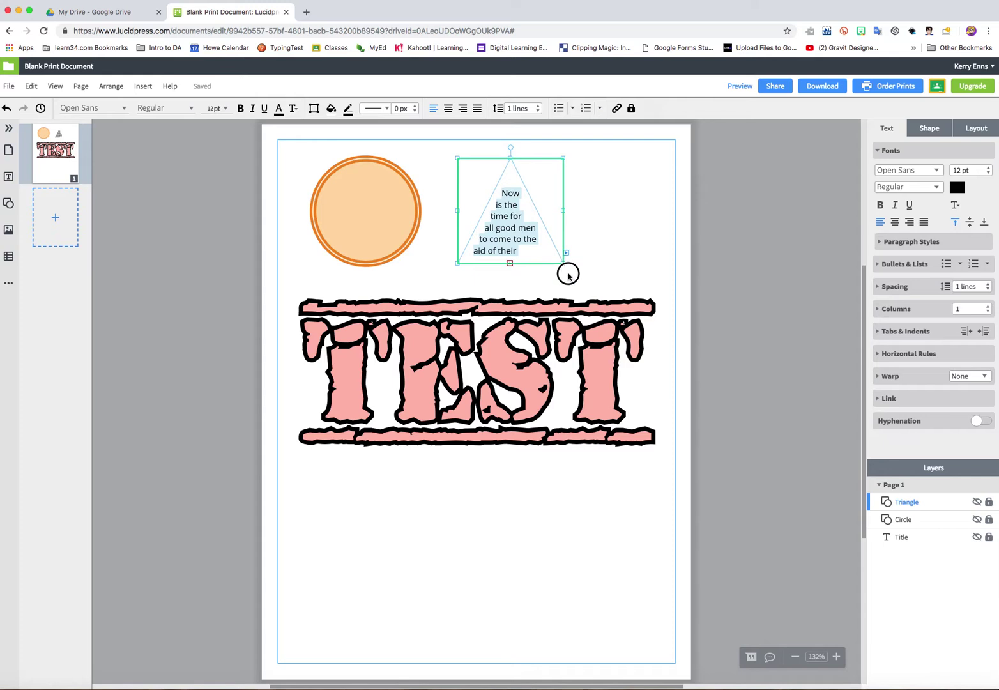
left_click_drag(565, 264, 603, 276)
Step: Change the font of all the triangle's text to Angelina and deselect the triangle
double_click(549, 246)
left_click_drag(541, 246, 530, 174)
left_click(939, 169)
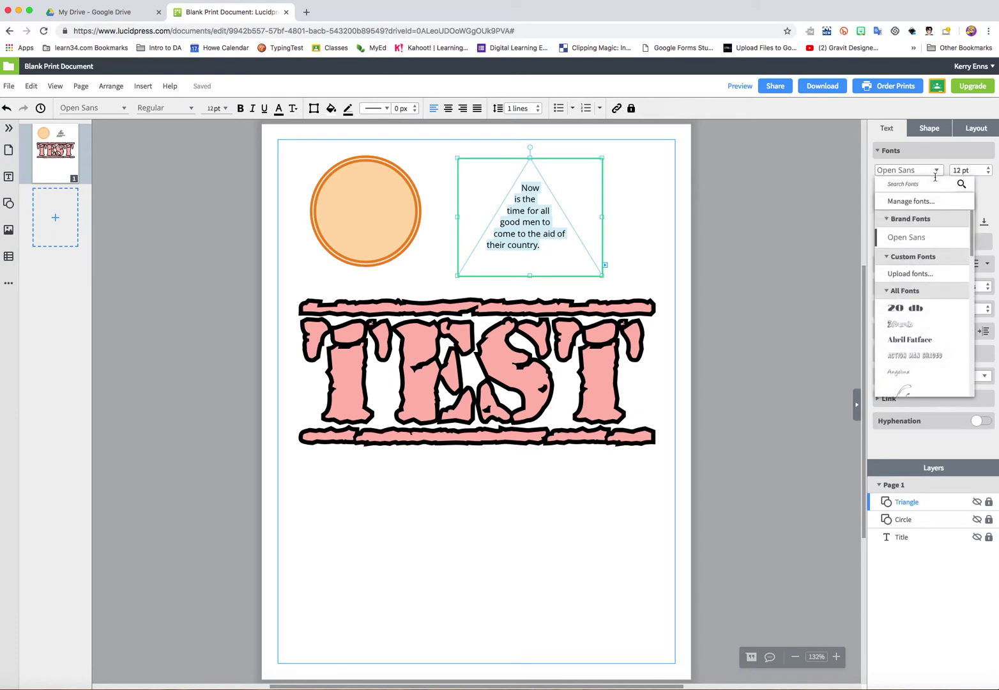
left_click(901, 372)
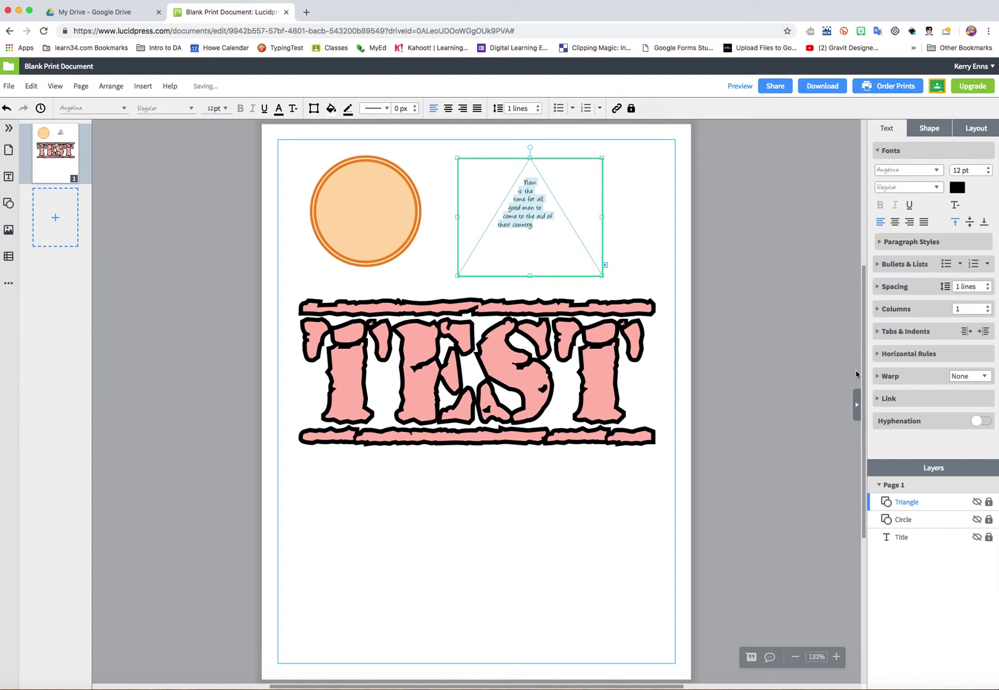
left_click(635, 227)
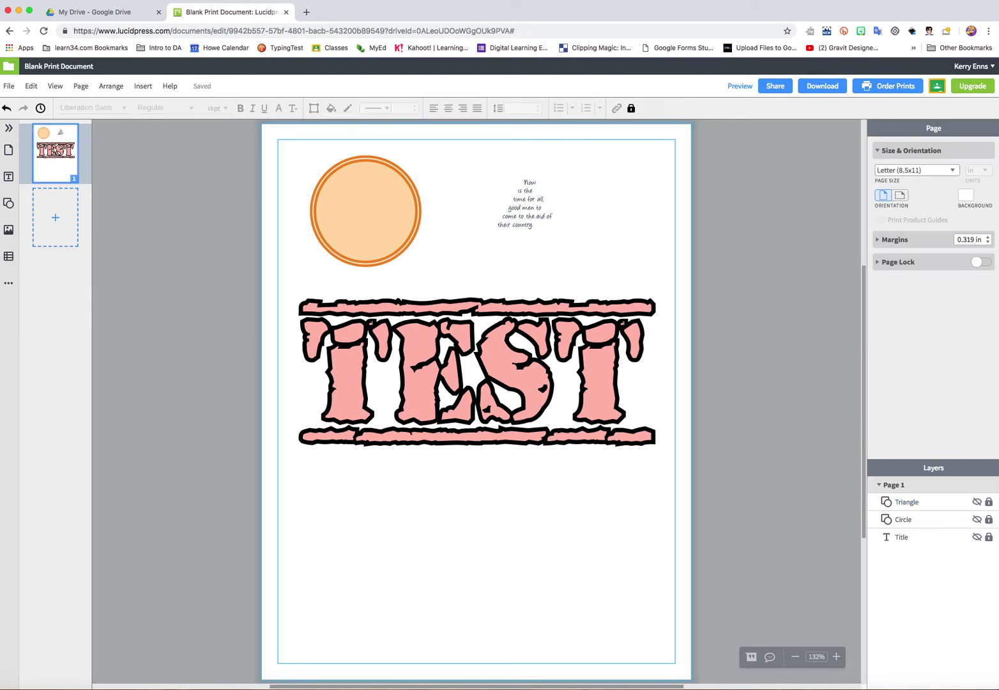
Step: Add a large right-pointing arrow below the left part of the heading and fill it with solid dark orange
left_click(9, 203)
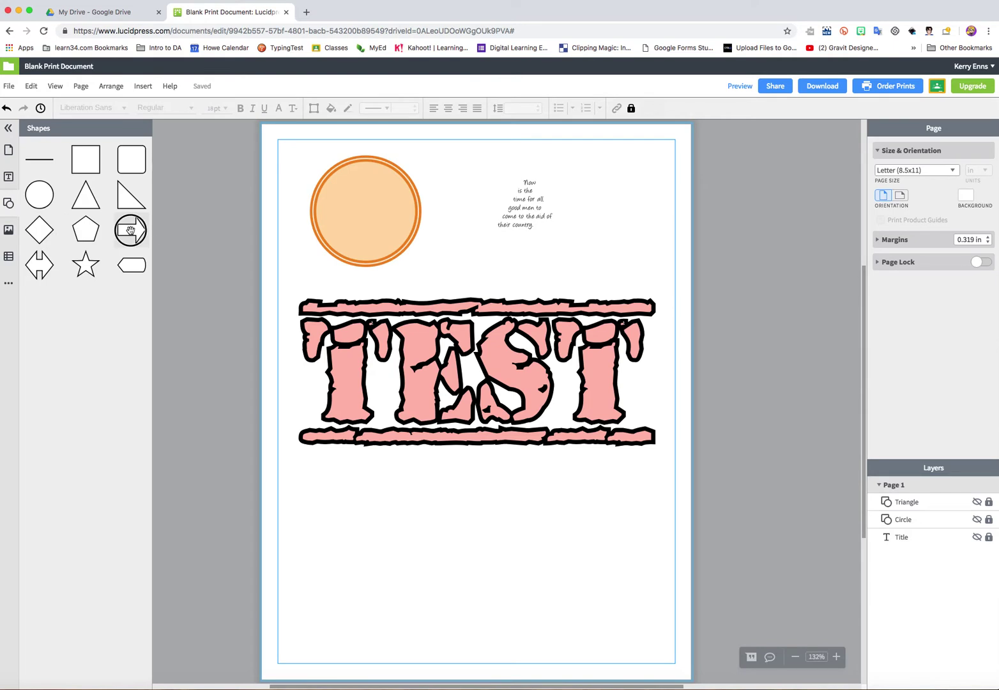
left_click_drag(130, 230, 396, 380)
left_click_drag(495, 405, 370, 534)
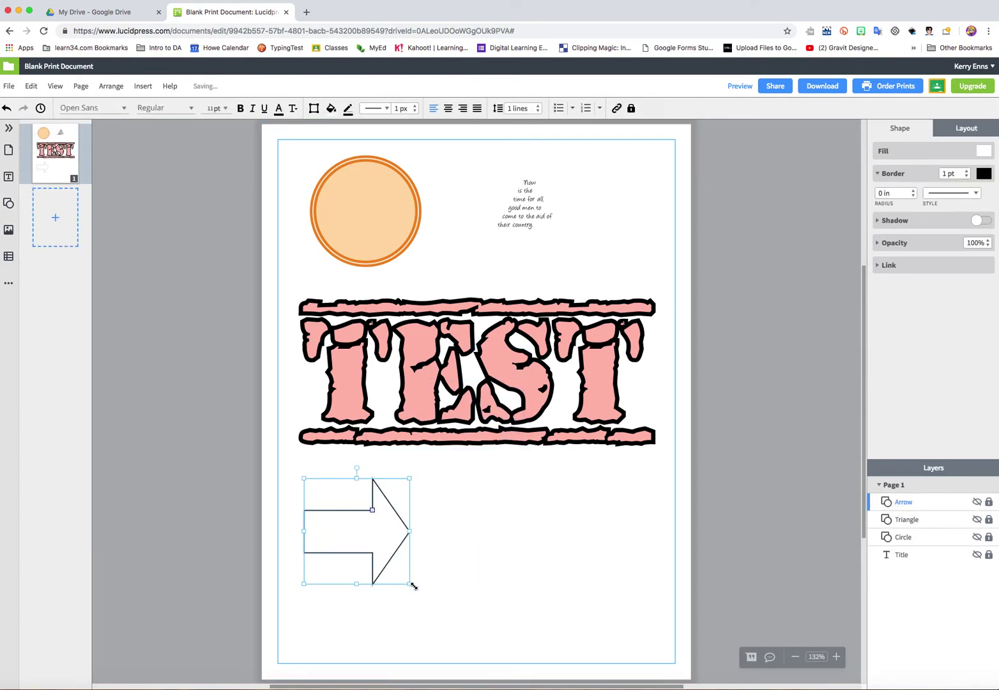
left_click_drag(409, 583, 497, 626)
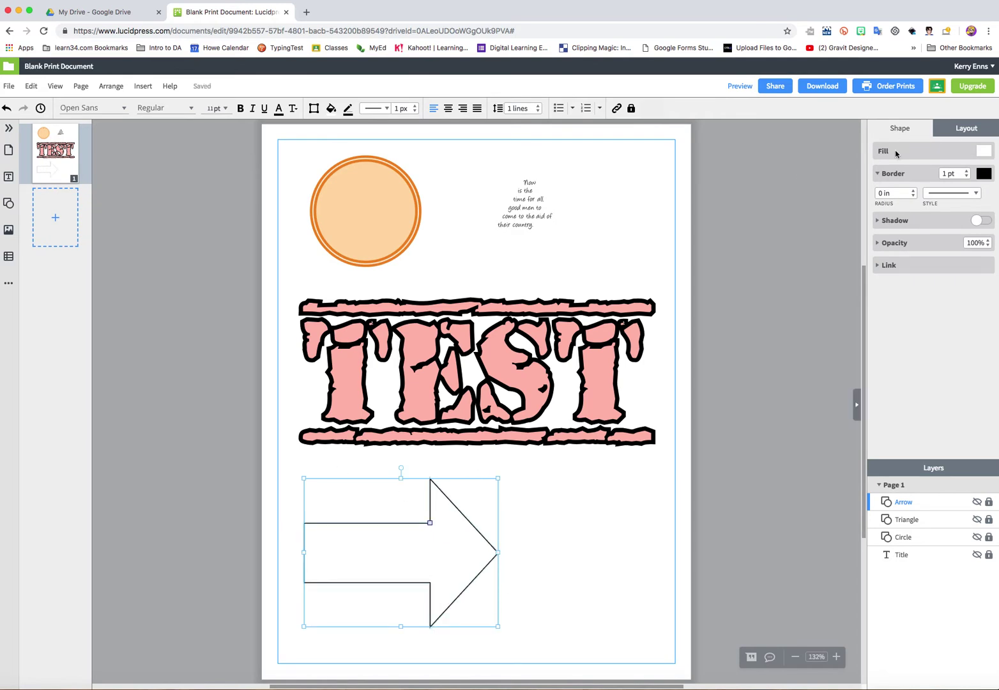
left_click(984, 152)
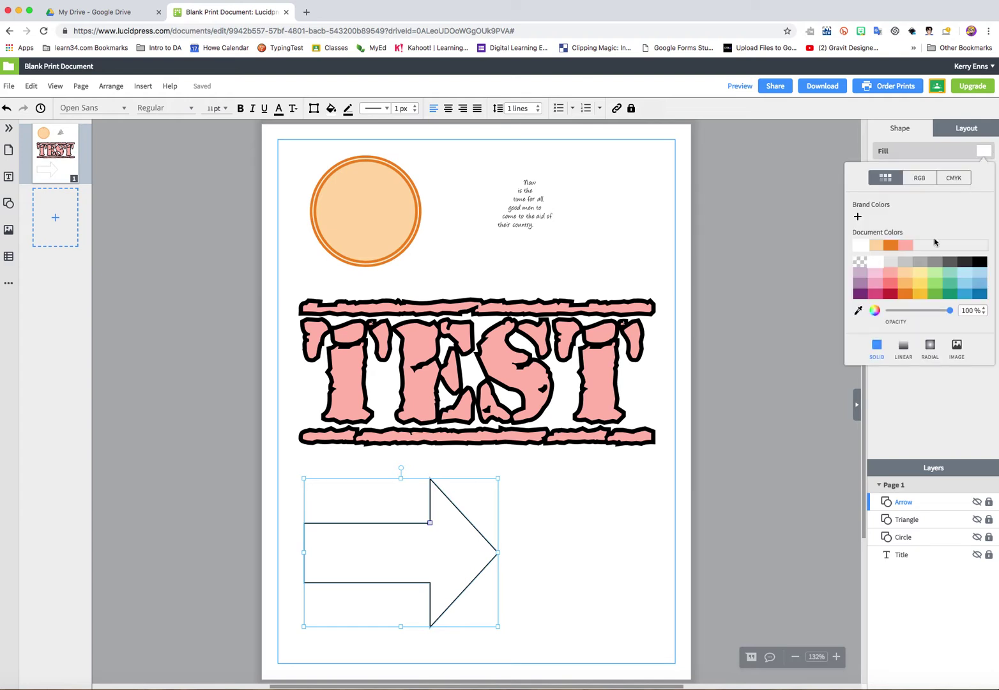
left_click(892, 246)
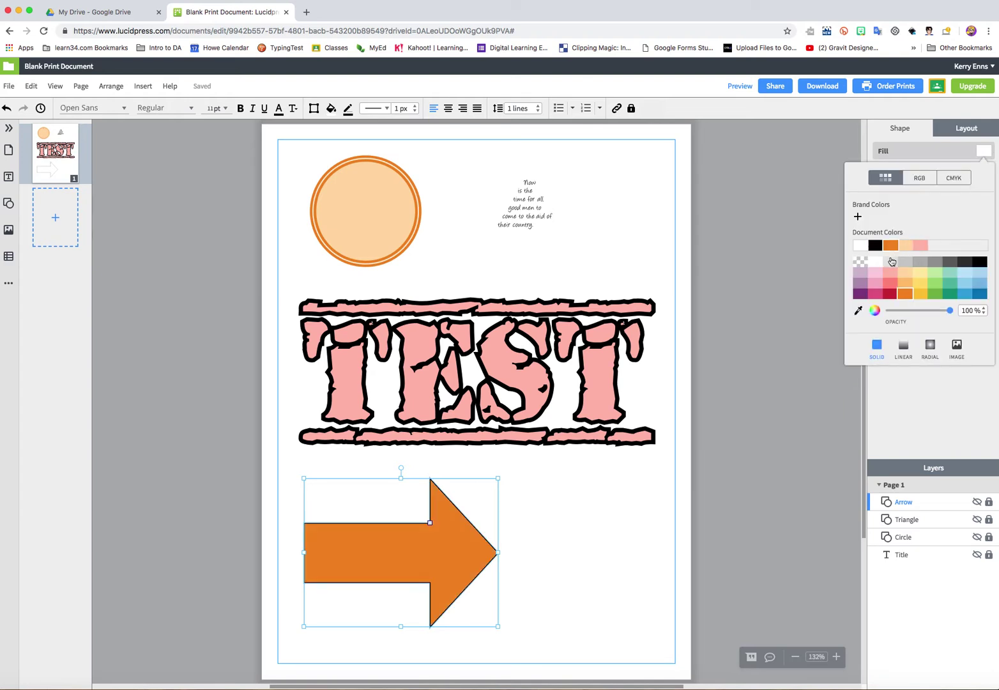
Step: Search Bing images for "Cat" and use the smiling orange cartoon cat picture as the arrow's image fill
left_click(987, 154)
left_click(956, 347)
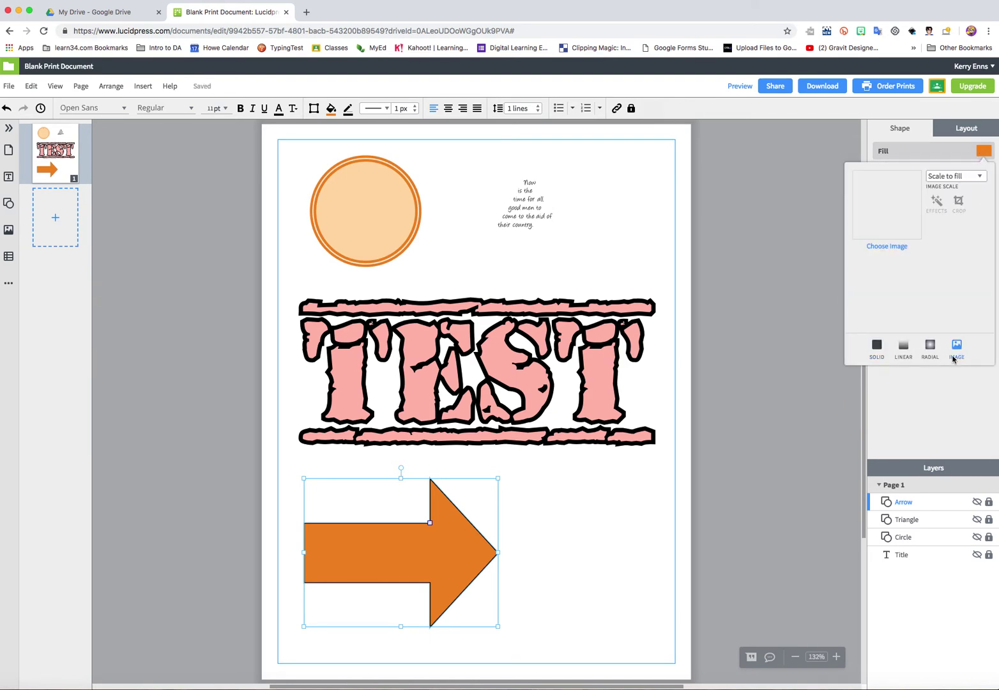
left_click(890, 246)
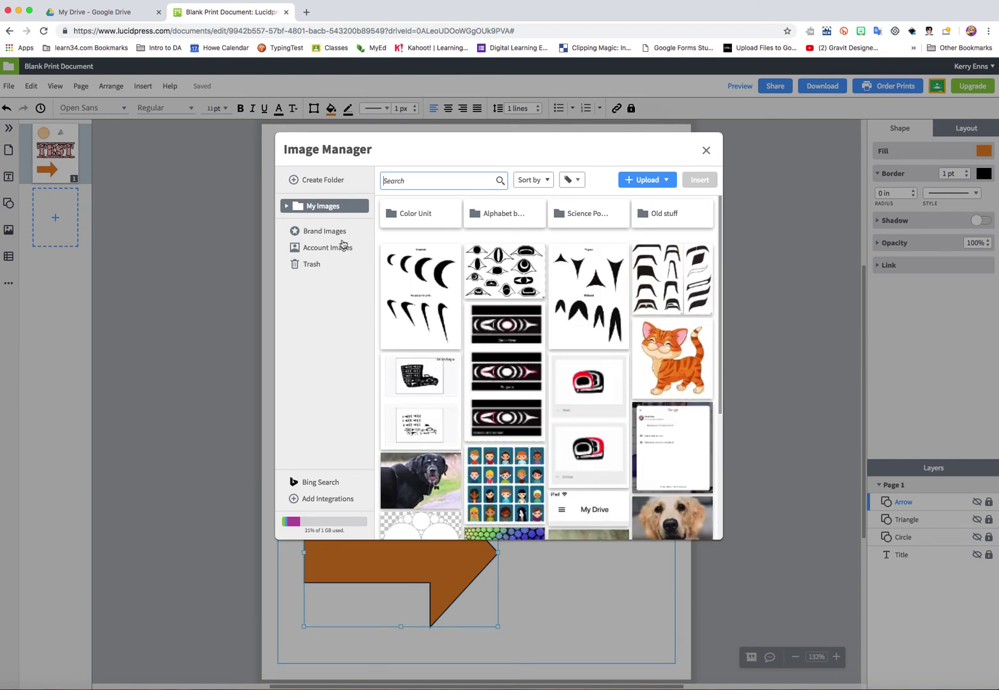
left_click_drag(718, 390, 723, 505)
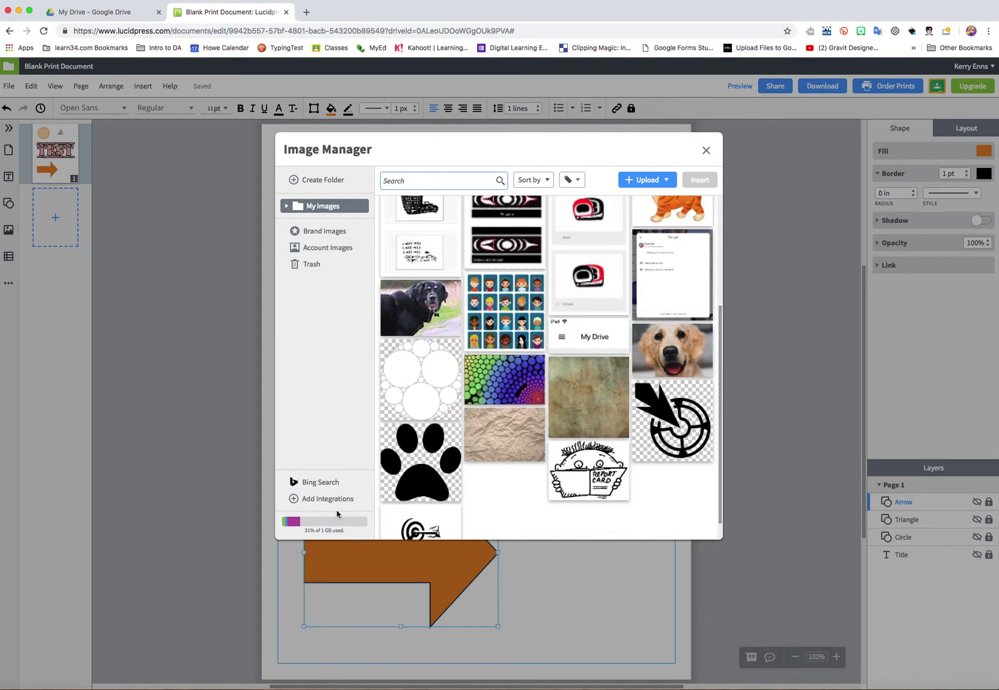
left_click(330, 485)
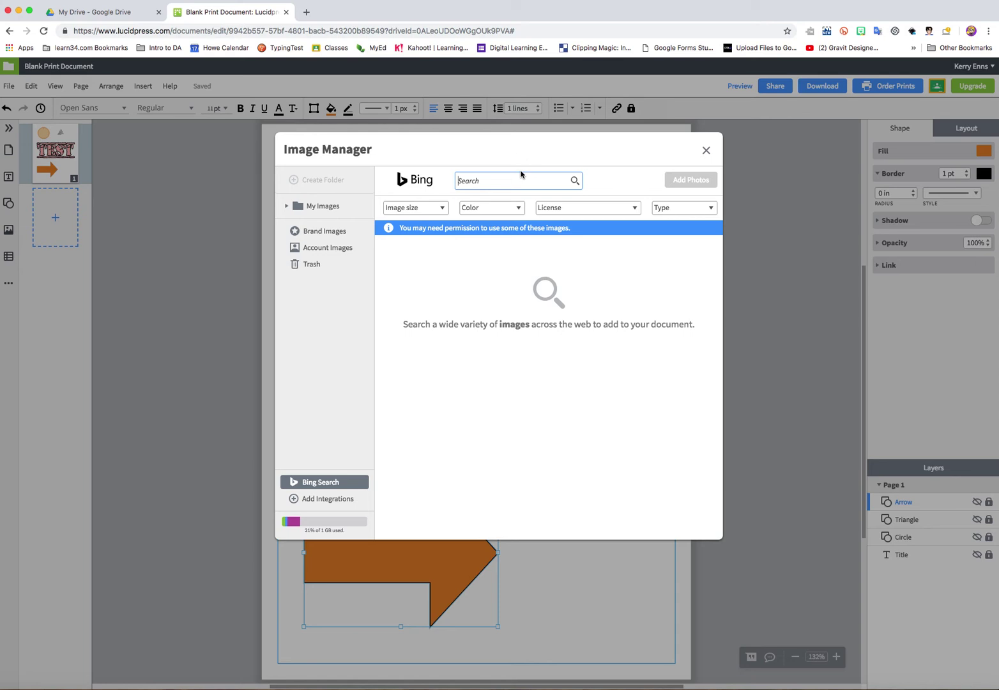
key("Return")
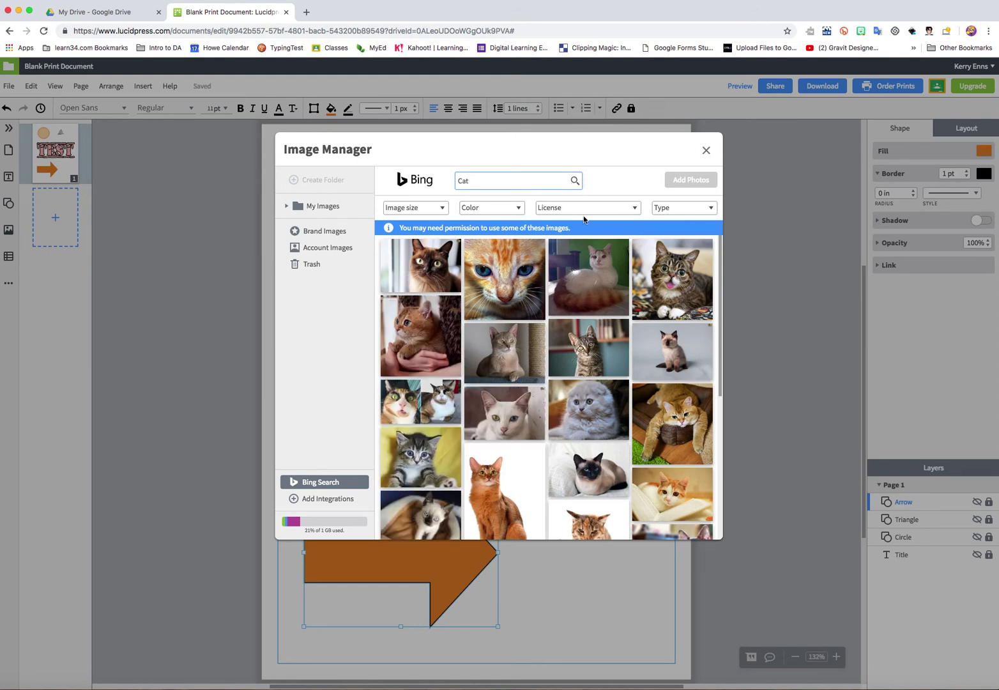
left_click(417, 455)
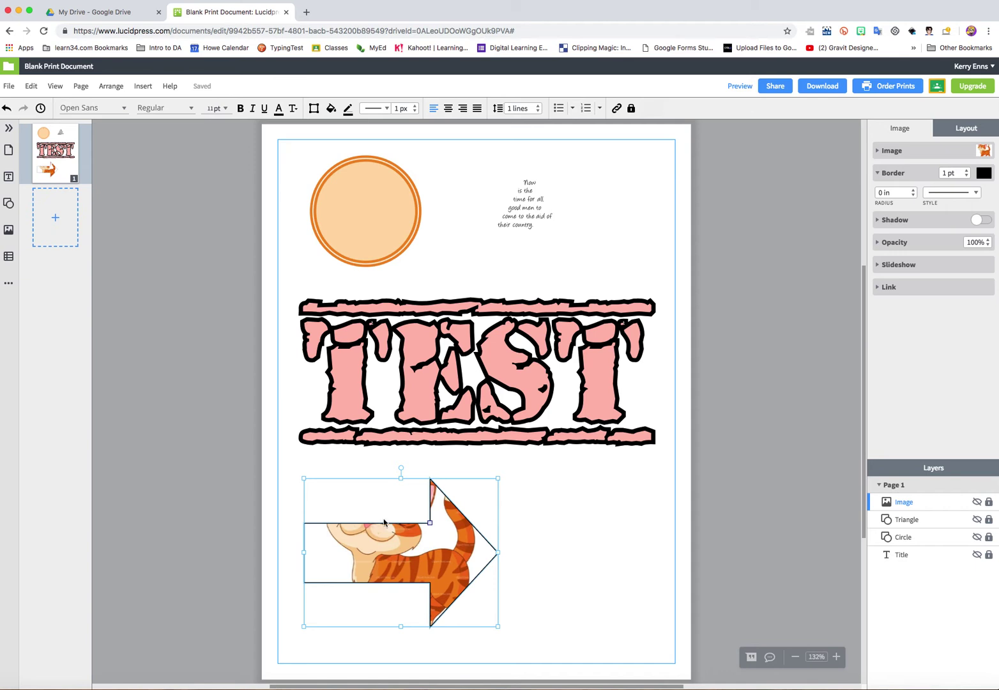
Step: Crop and mask the cat image in the arrow, shrinking it to about 2.66 in square and moving it towards the arrowhead
left_click(879, 152)
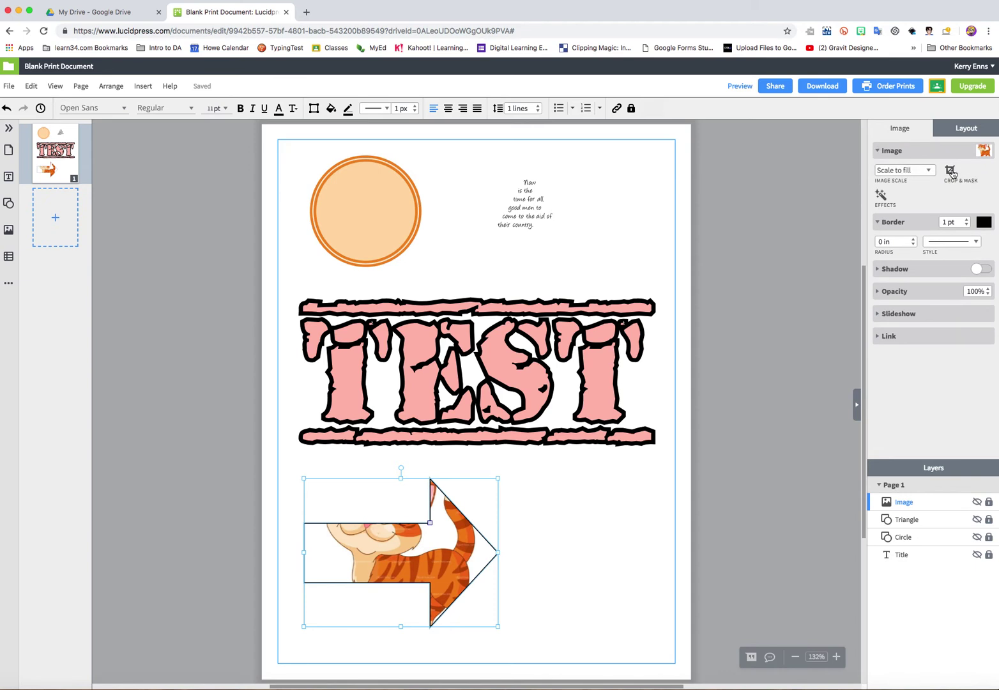
left_click(950, 172)
left_click_drag(509, 397, 506, 435)
left_click_drag(571, 537, 531, 458)
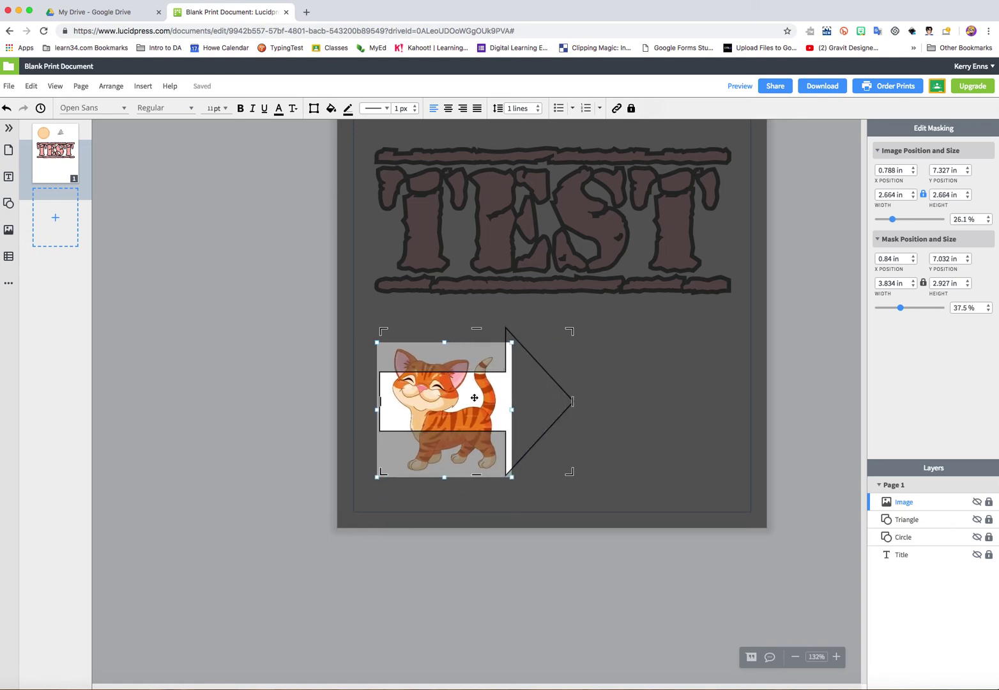
left_click_drag(486, 399, 532, 400)
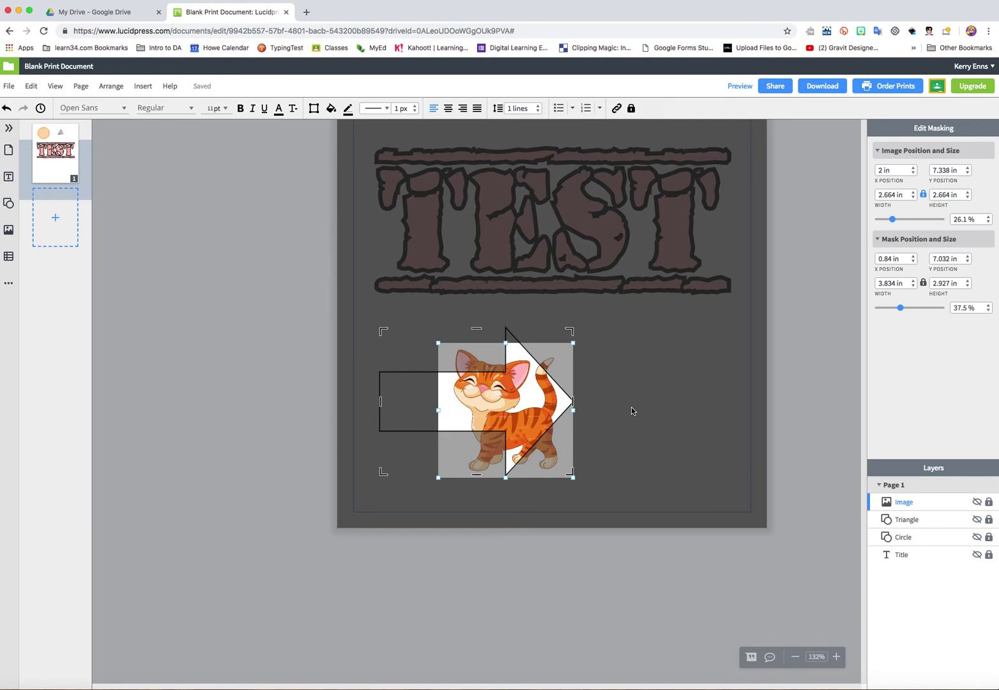
left_click(631, 407)
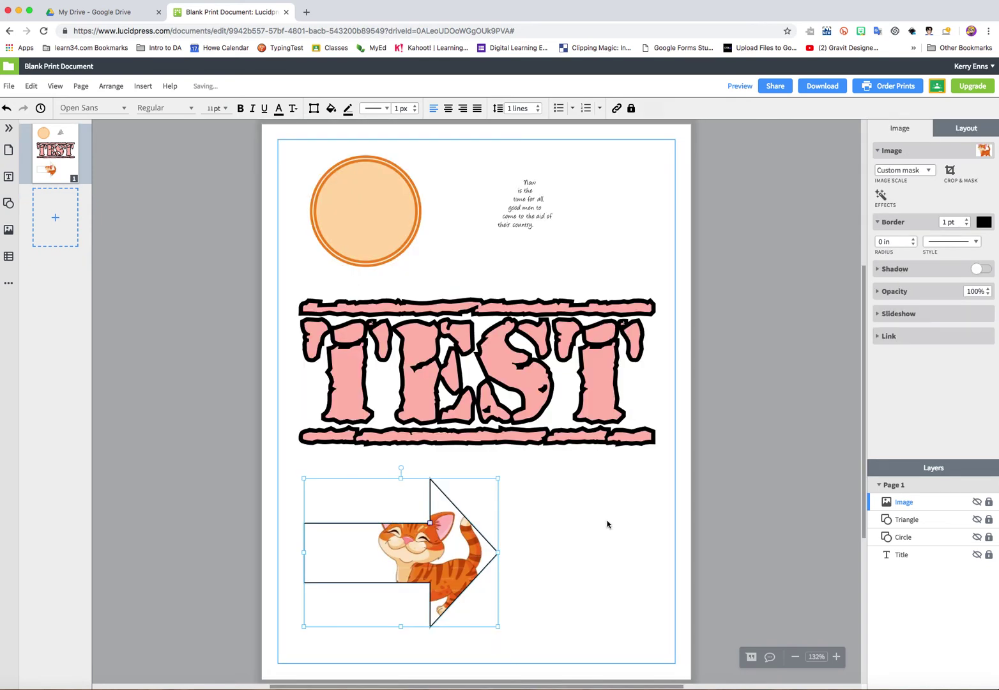
left_click(595, 558)
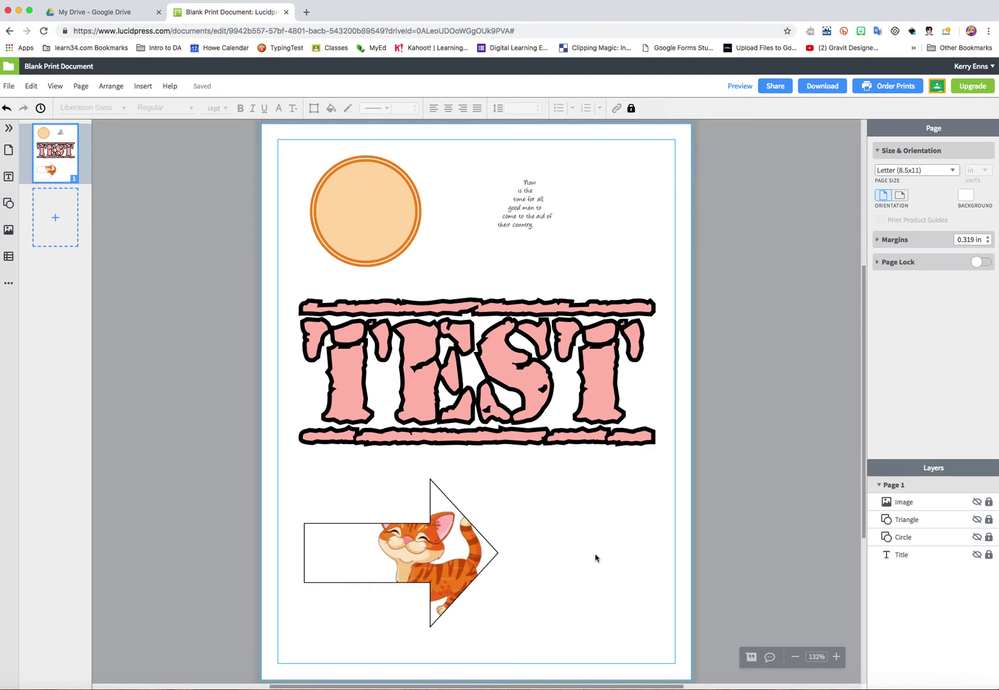
Step: Add a blank body text box containing "Test" and place it to the right of the arrow
left_click(8, 177)
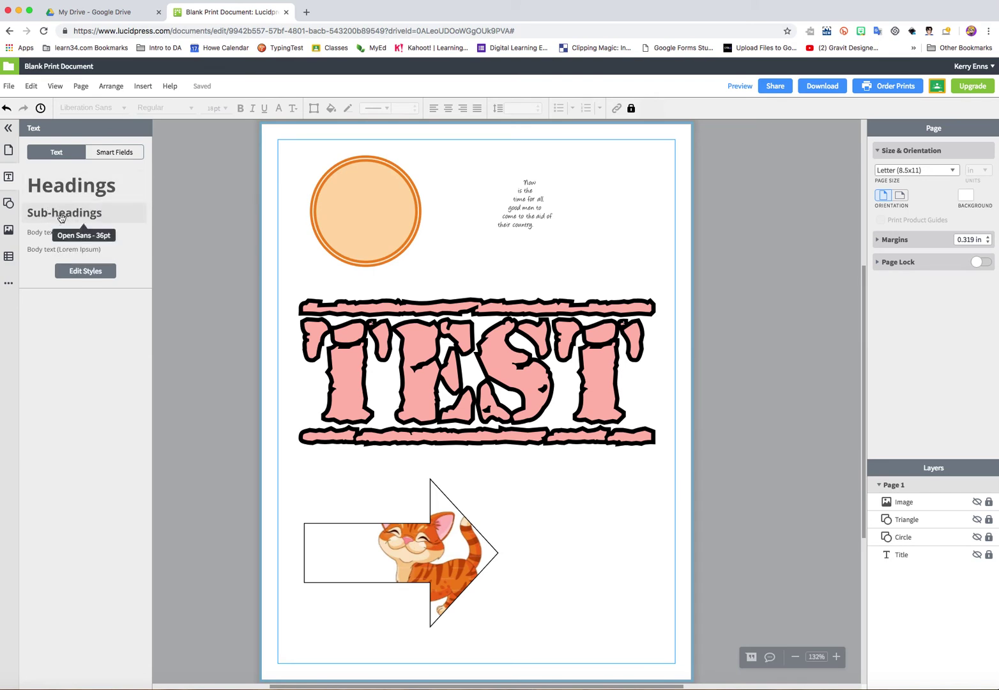
left_click(45, 232)
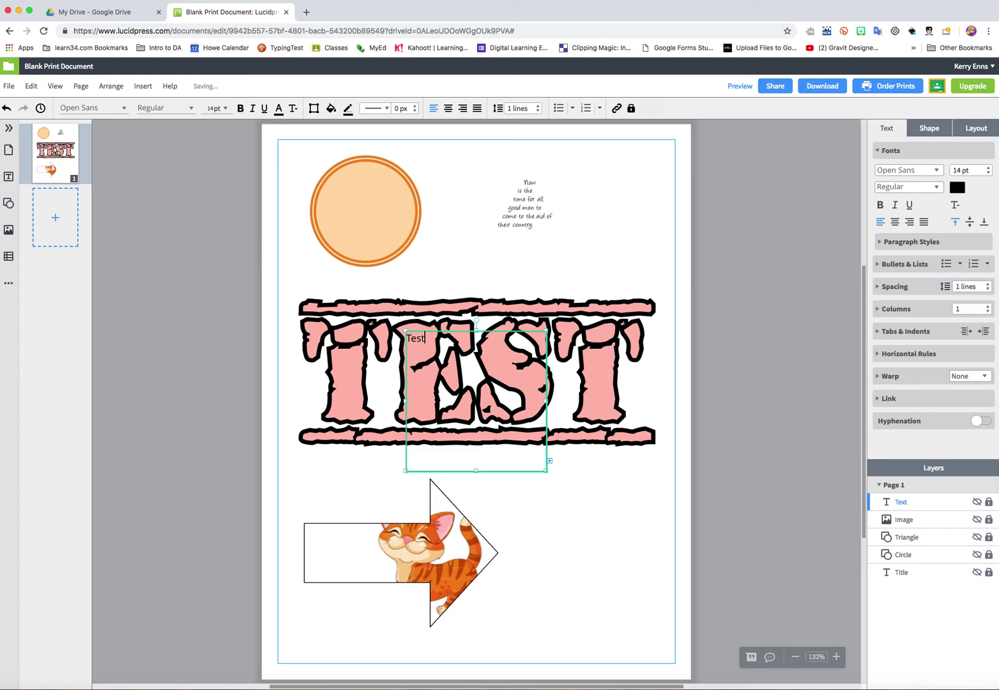
left_click(264, 426)
left_click_drag(431, 359, 528, 485)
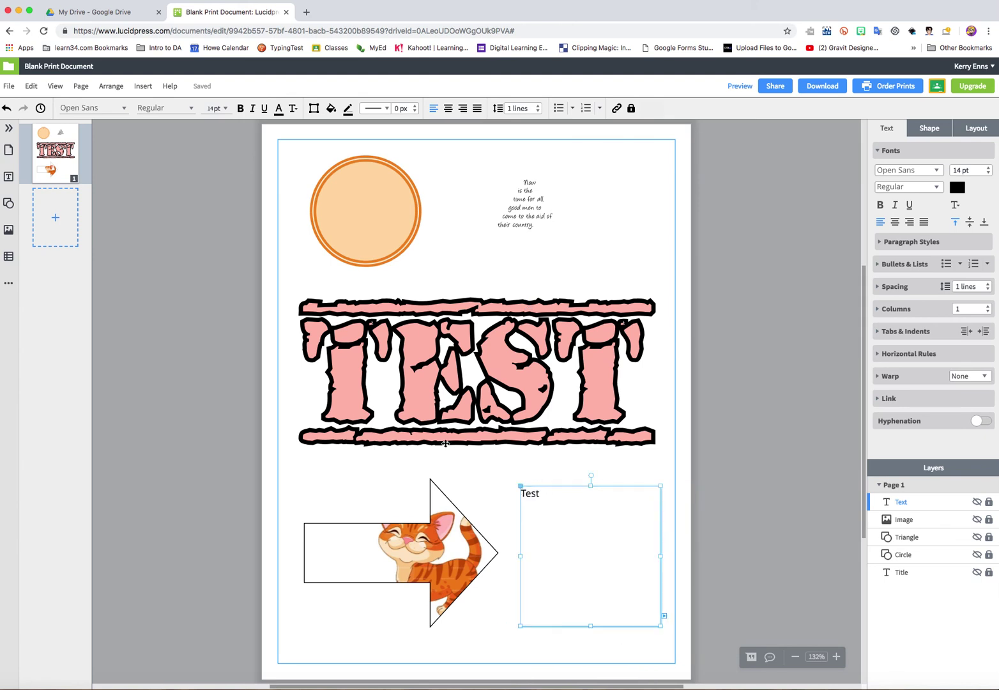
Step: Add a Lorem Ipsum body text box above the arrow's shaft and shorten it to about four lines
left_click(9, 178)
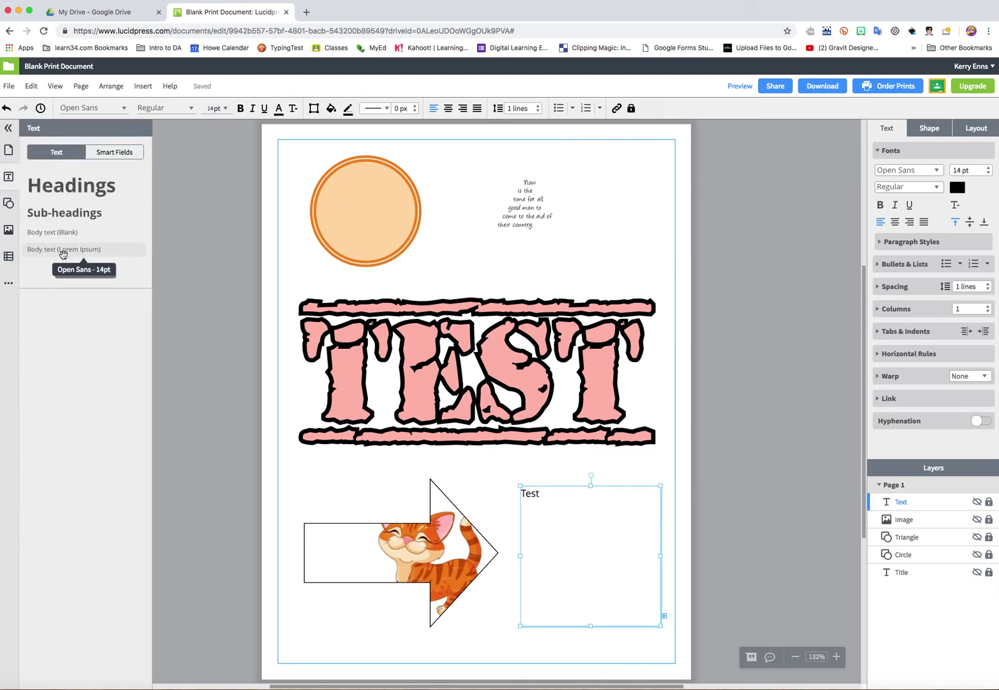
left_click(65, 251)
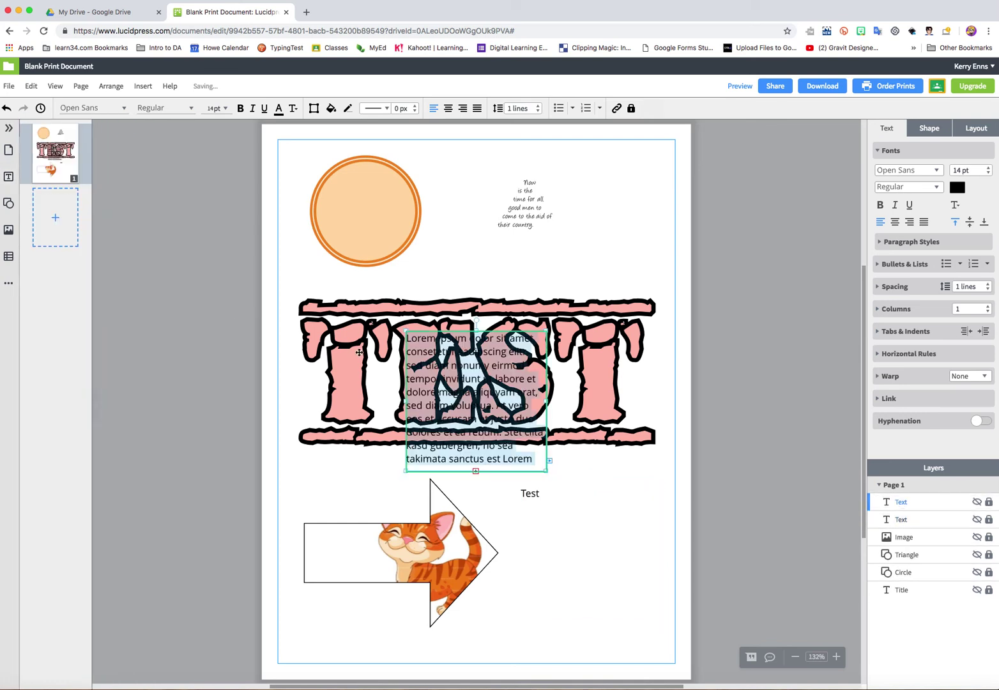
left_click(569, 269)
left_click_drag(486, 364, 319, 469)
left_click_drag(424, 598, 429, 520)
left_click(354, 623)
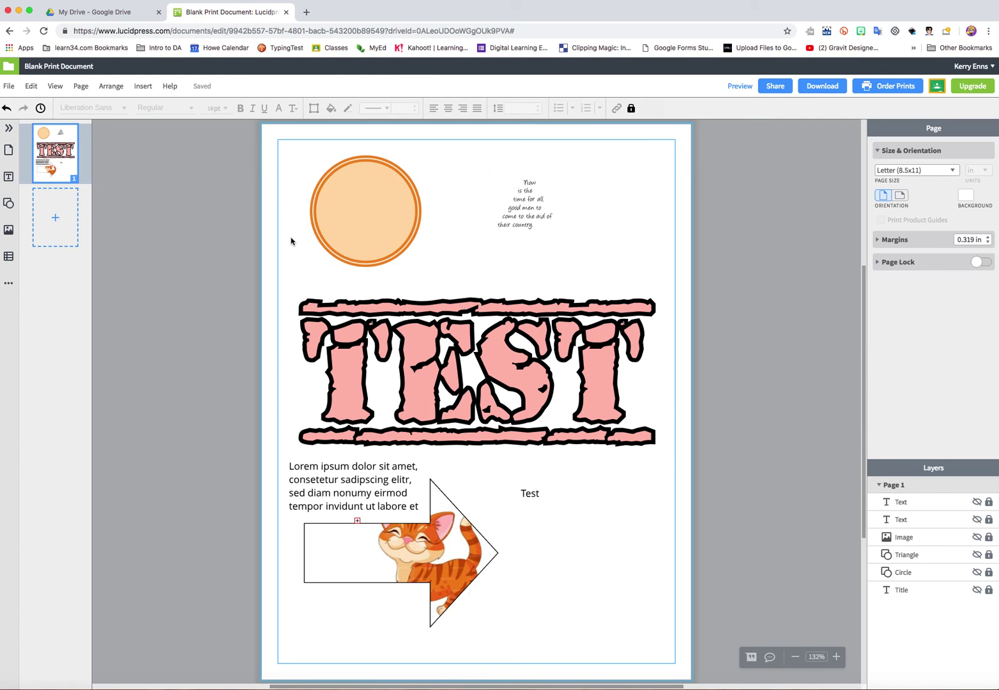
Step: Try to download all pages as a print-friendly PDF at Retina resolution (150 dpi)
left_click(12, 89)
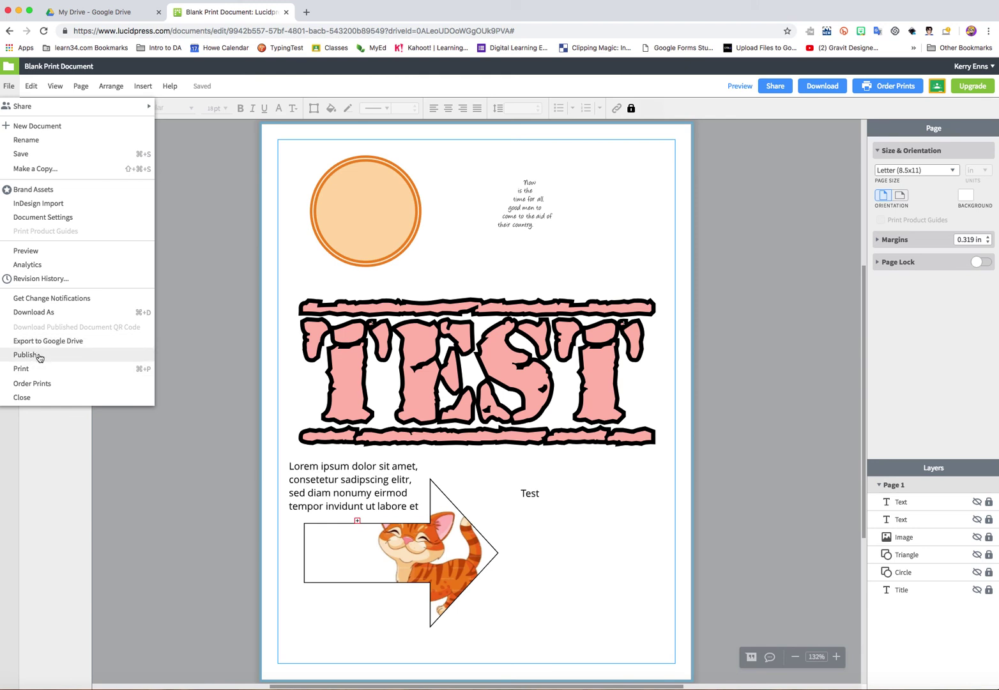
left_click(49, 313)
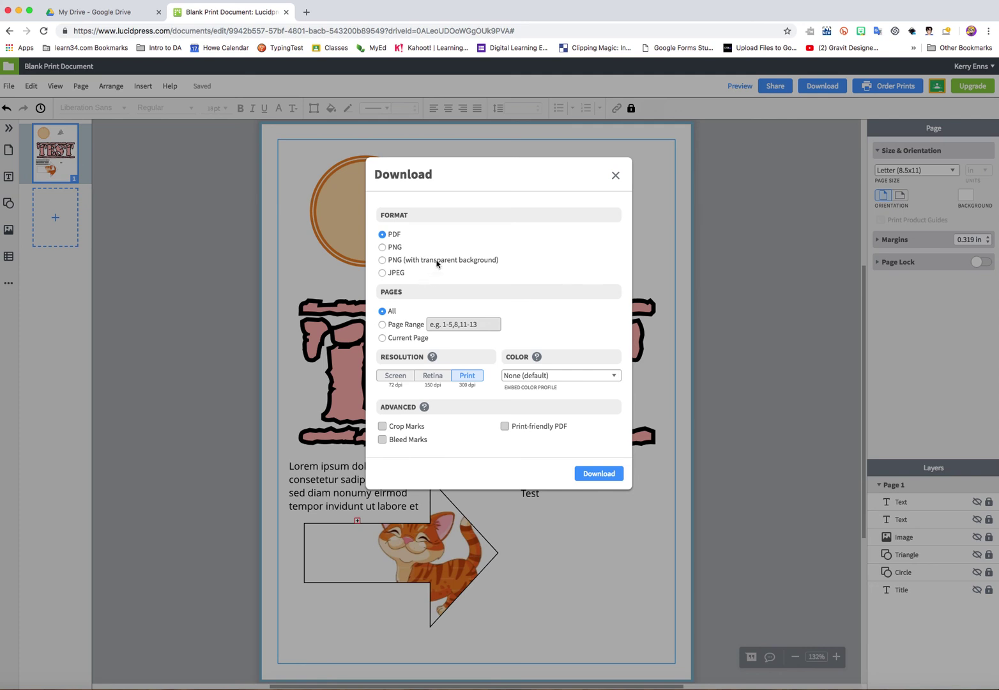
left_click(434, 378)
left_click(505, 427)
left_click(598, 474)
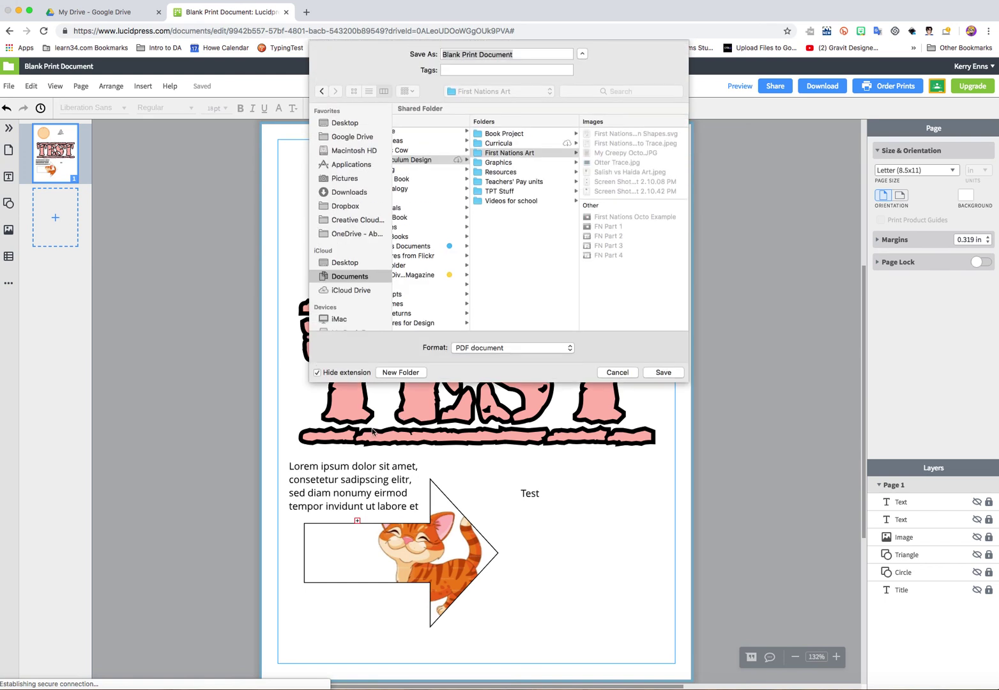
left_click(616, 372)
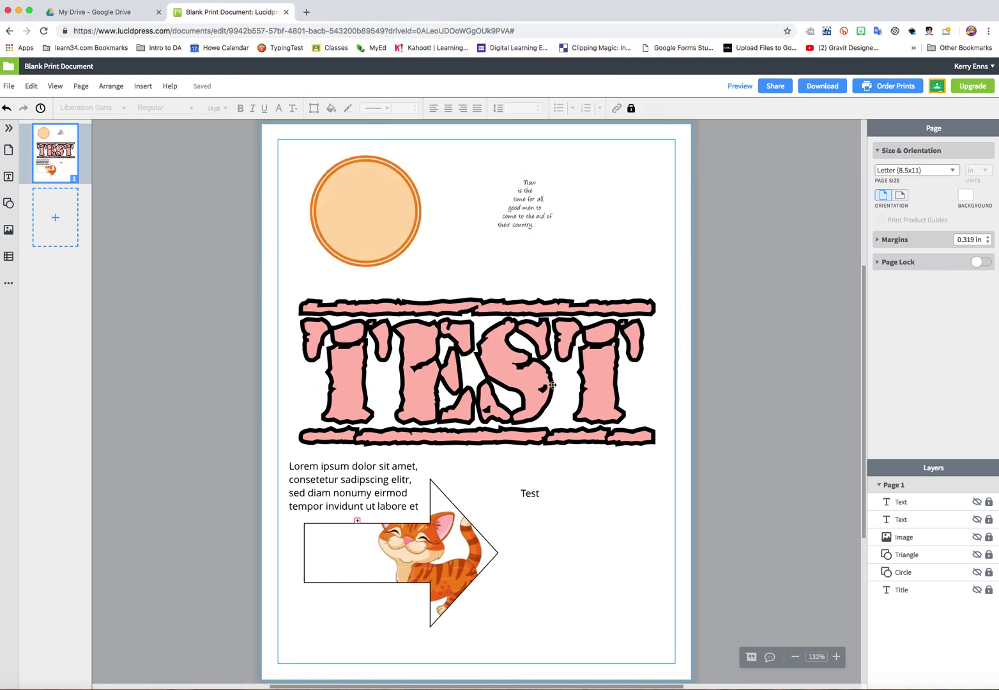